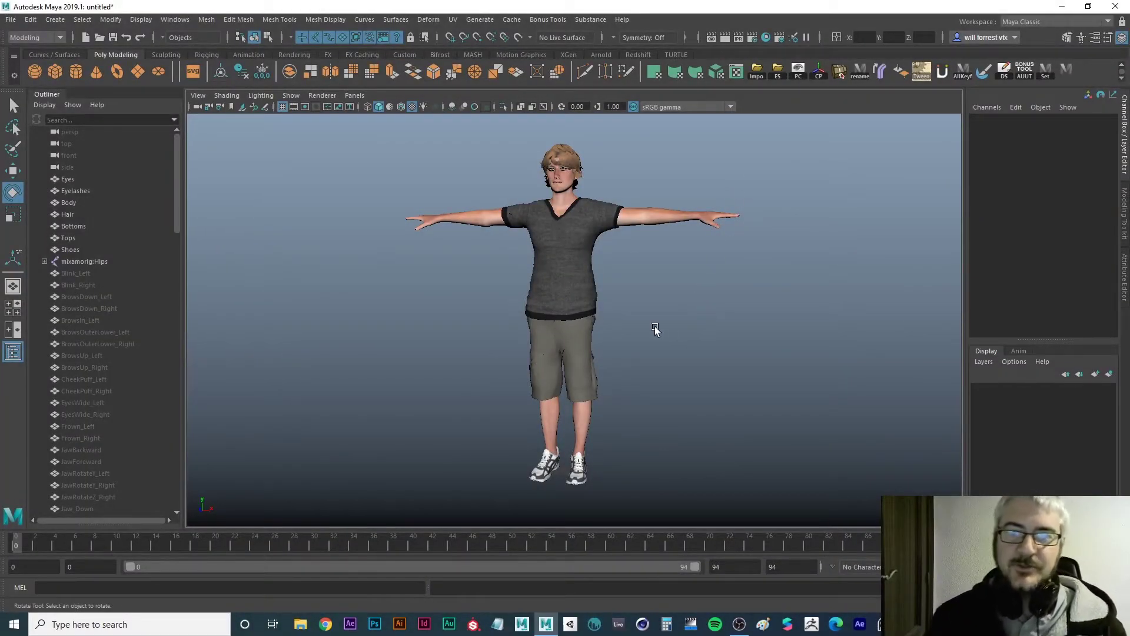
# Step: Toggle Isolate Select on and off, then enable Multisample Anti-aliasing for the viewport
pyautogui.keyDown('alt'); pyautogui.moveTo(475, 343); pyautogui.dragTo(504, 303); pyautogui.keyUp('alt')
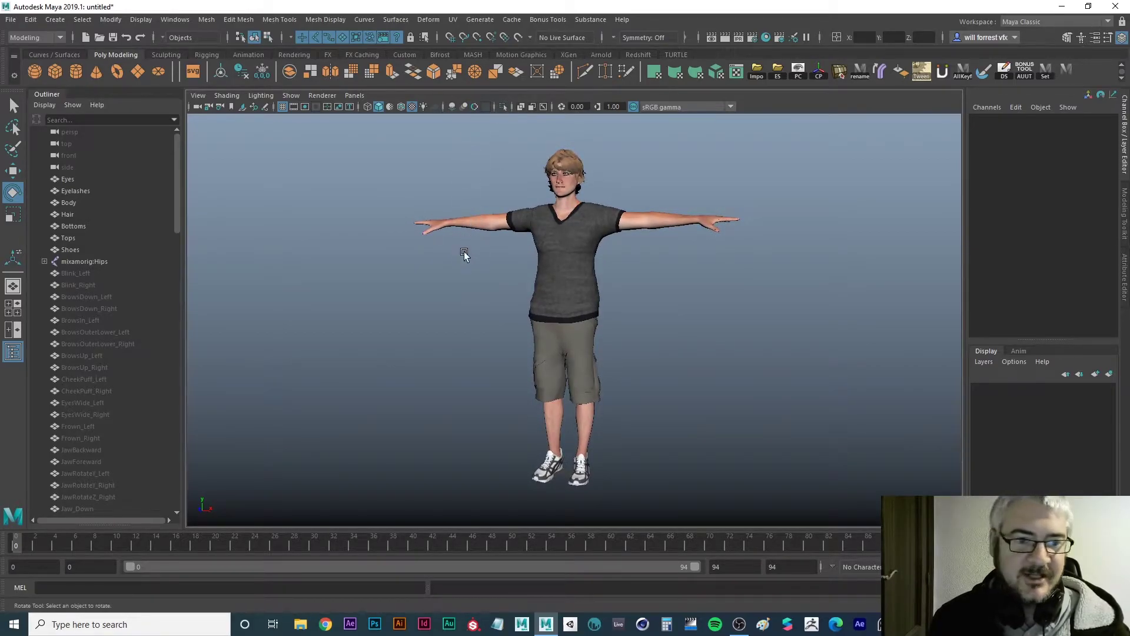
pyautogui.click(505, 106)
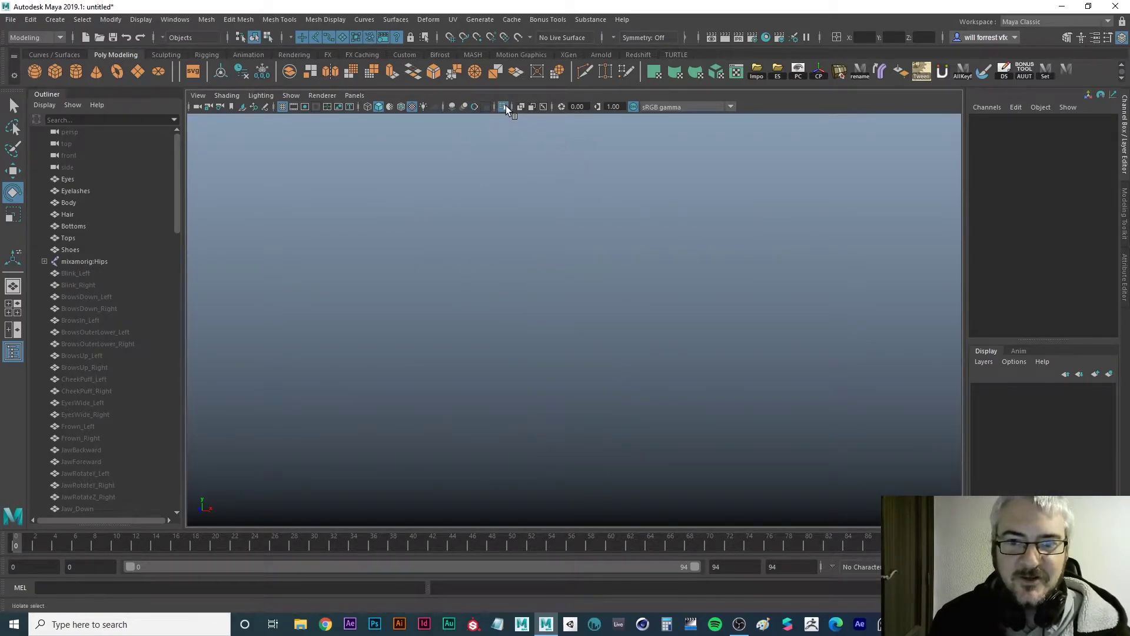
pyautogui.click(504, 107)
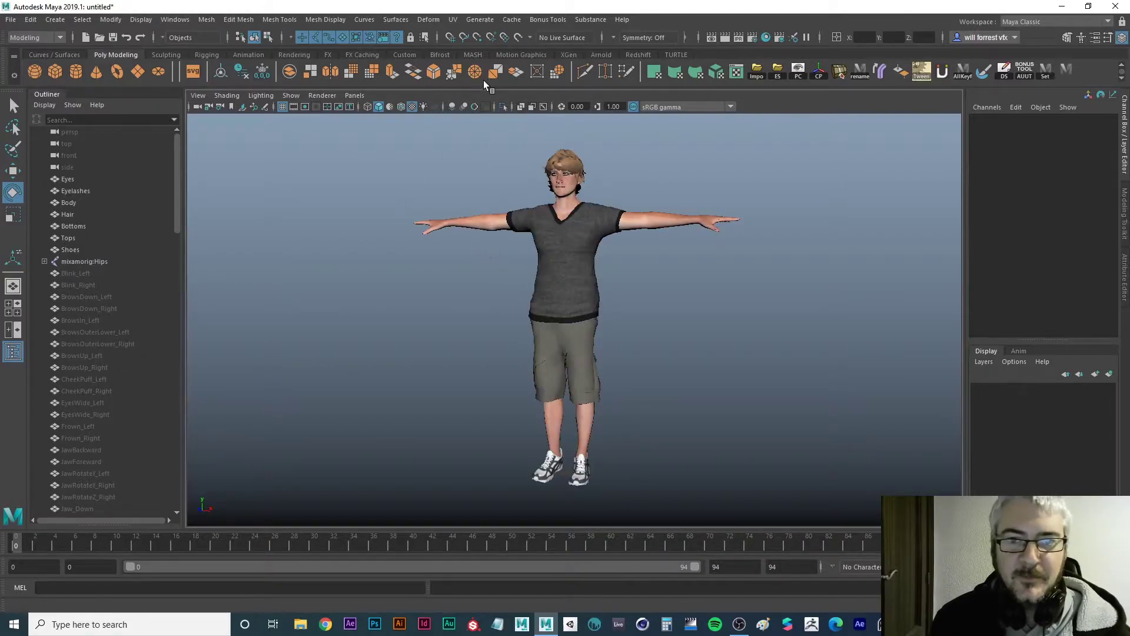
pyautogui.click(474, 106)
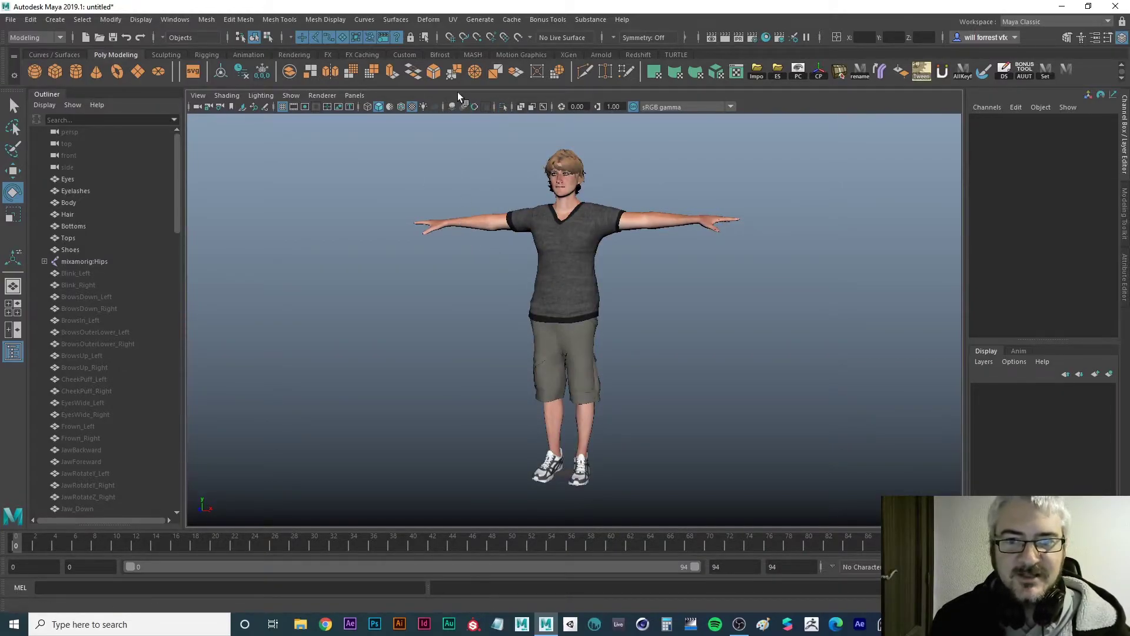
pyautogui.keyDown('alt'); pyautogui.moveTo(483, 265); pyautogui.dragTo(509, 279); pyautogui.keyUp('alt')
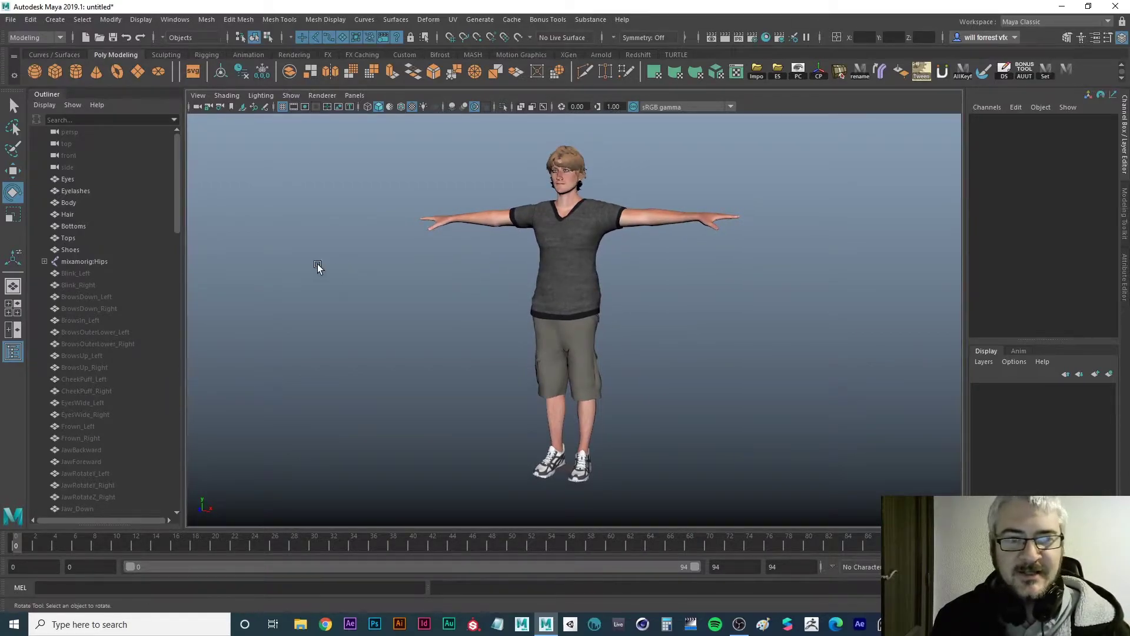
# Step: Click through mixamorig:Hips and the Shoes mesh in the Outliner, briefly checking Unity
pyautogui.click(99, 260)
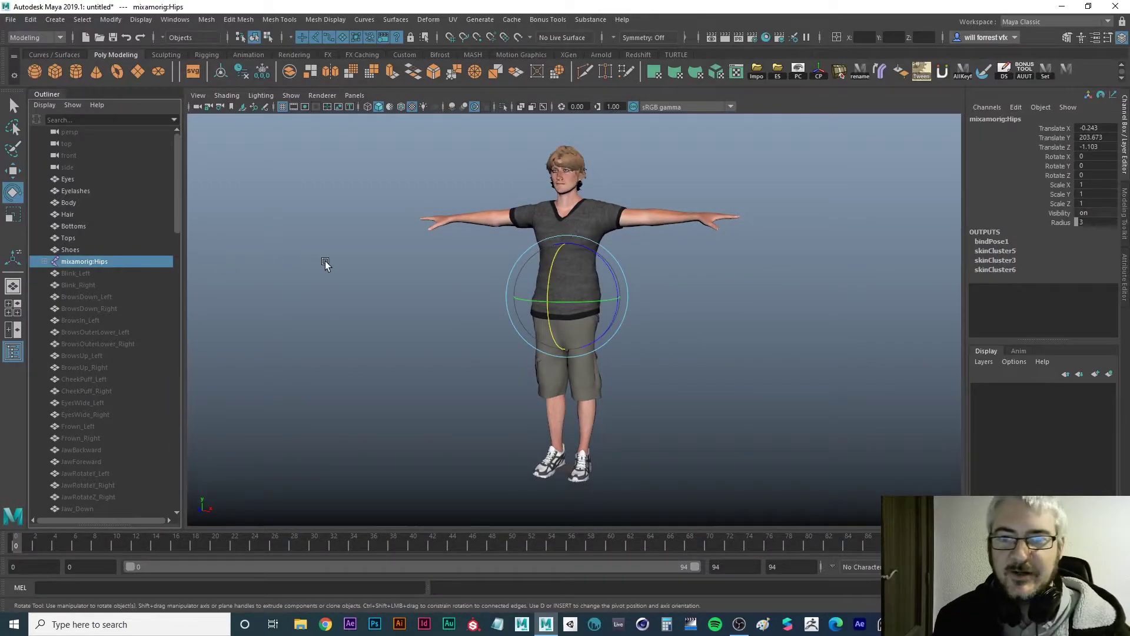
pyautogui.click(77, 248)
pyautogui.click(79, 260)
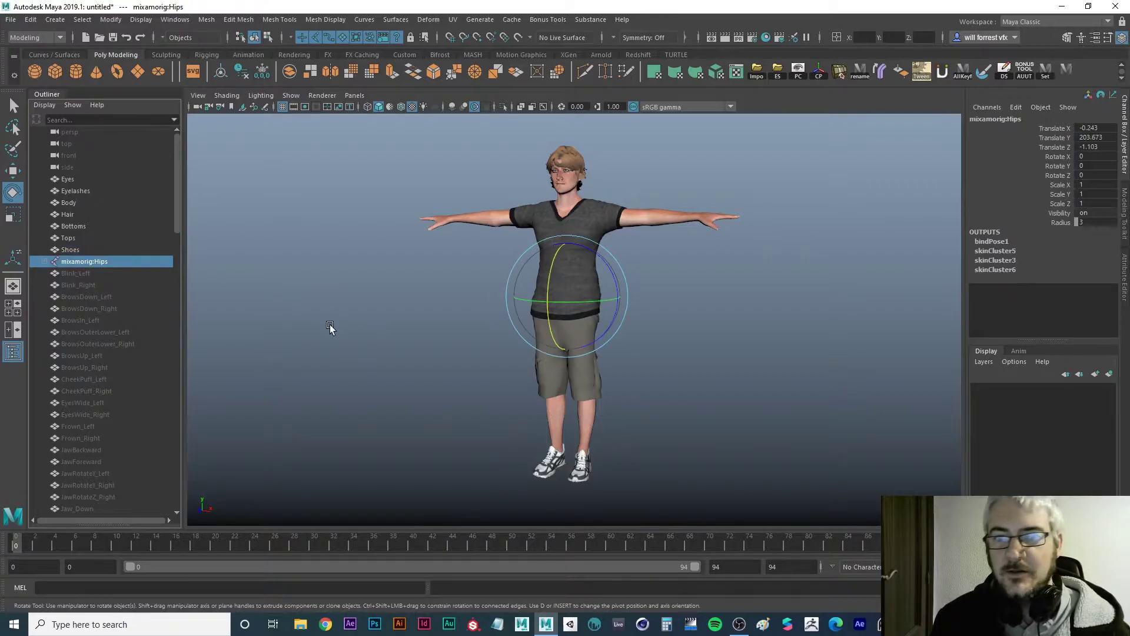
pyautogui.hotkey('alt', 'Tab')
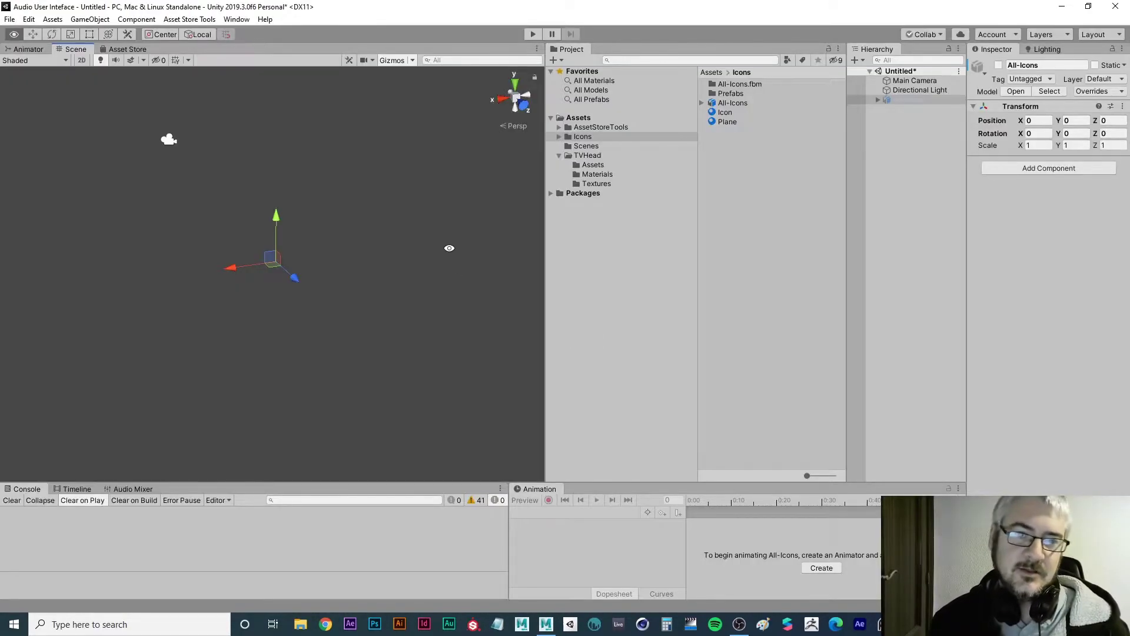
pyautogui.hotkey('alt', 'Tab')
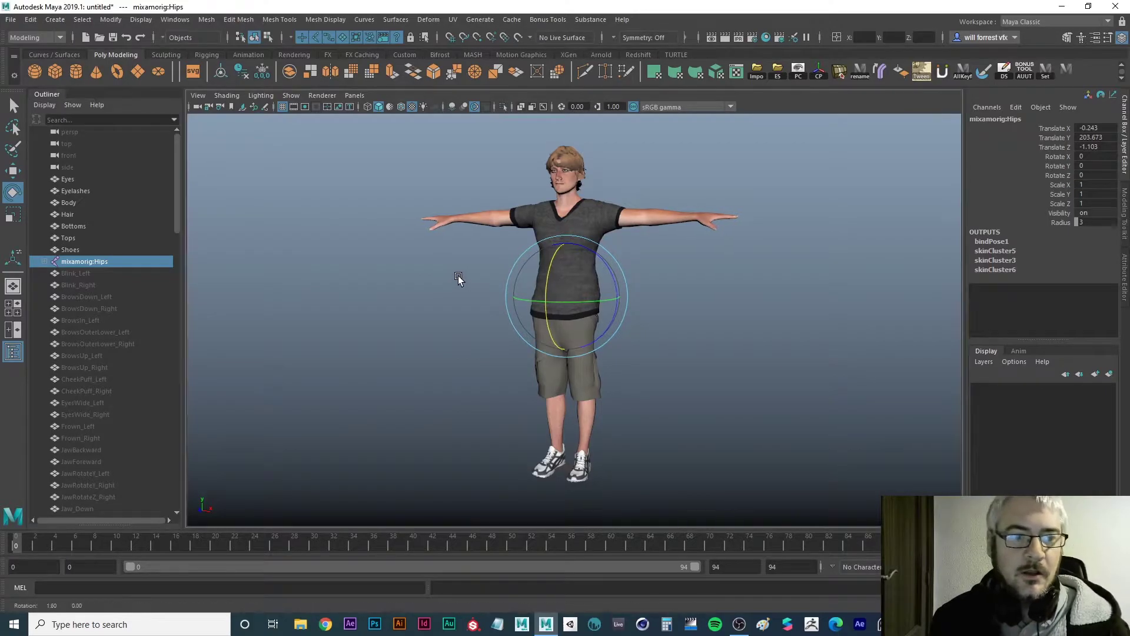
# Step: Select mixamorig:Hips and expand its joints to inspect mixamorig:Spine, then collapse them
pyautogui.click(239, 338)
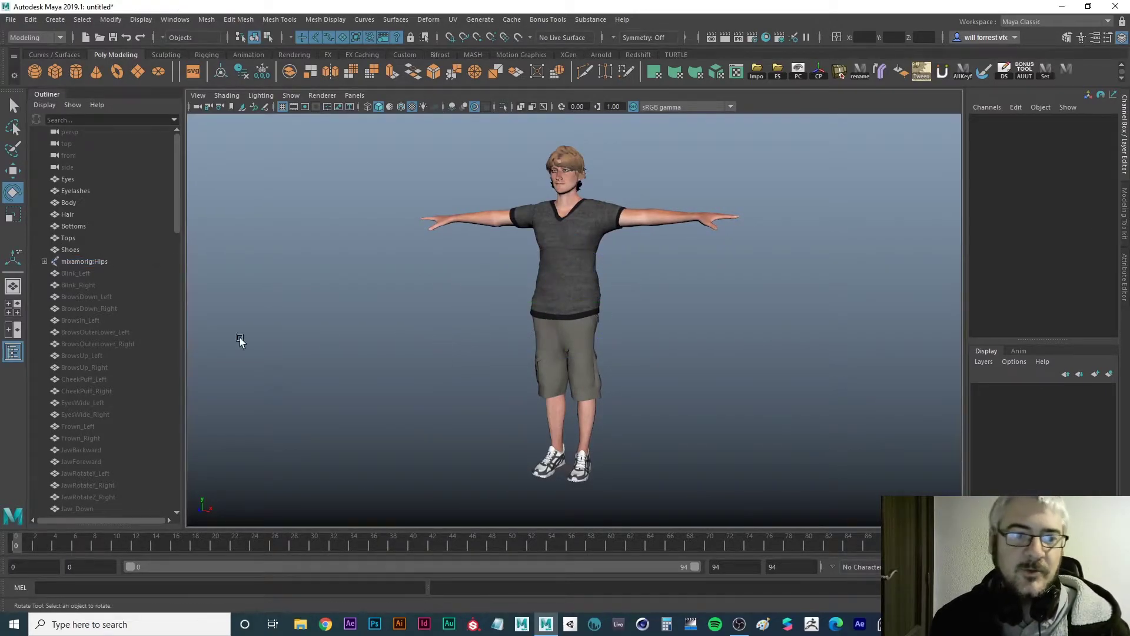
pyautogui.click(98, 262)
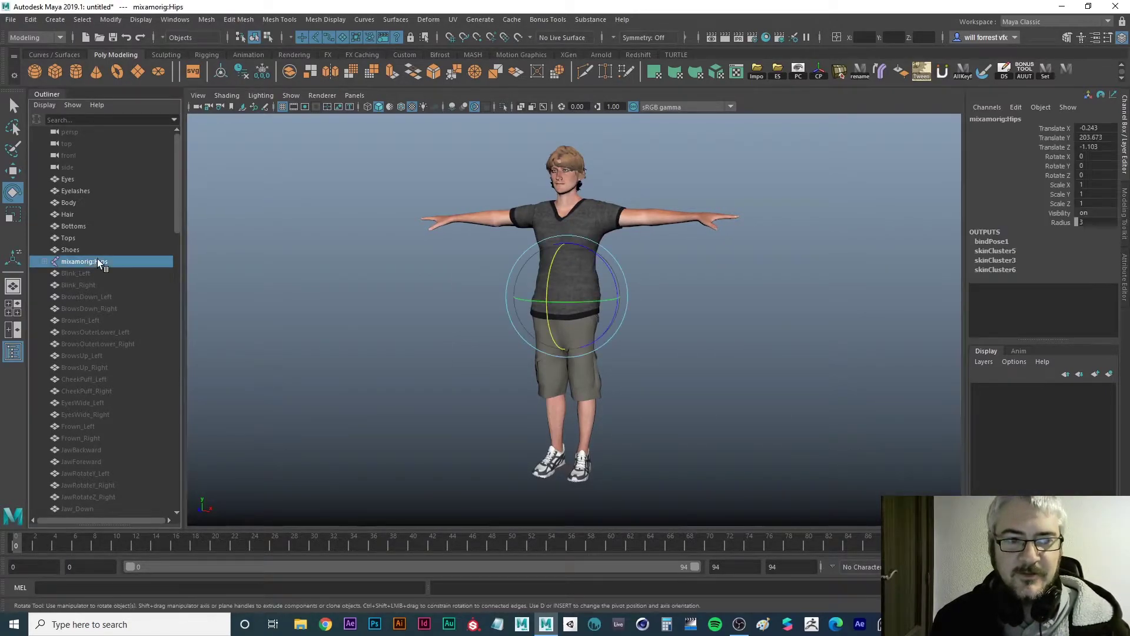
pyautogui.click(46, 260)
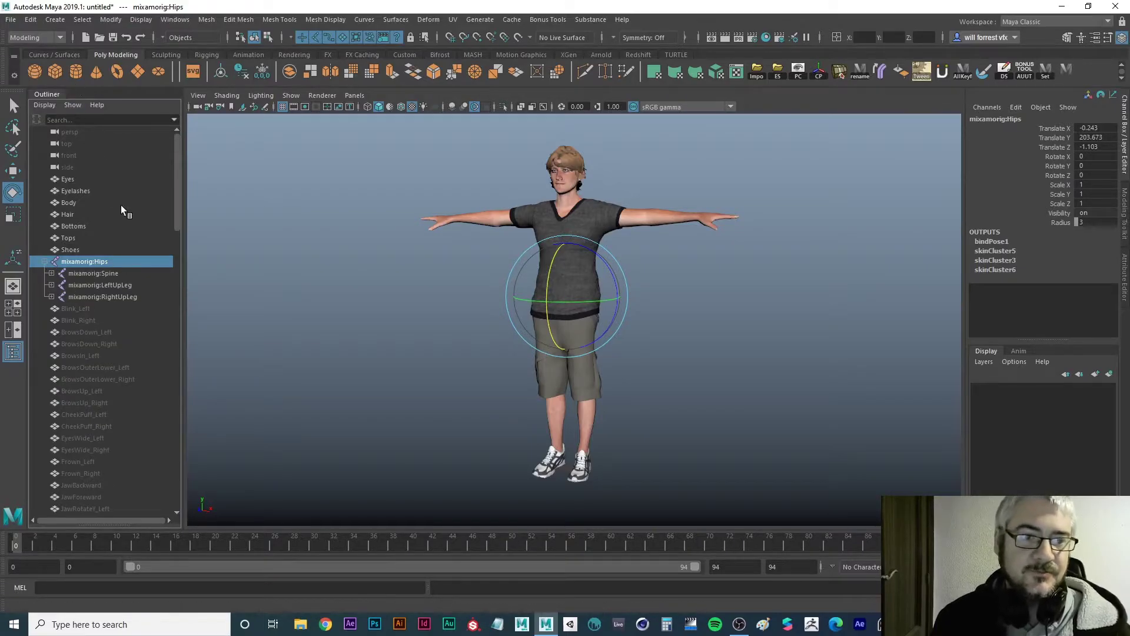
pyautogui.click(107, 271)
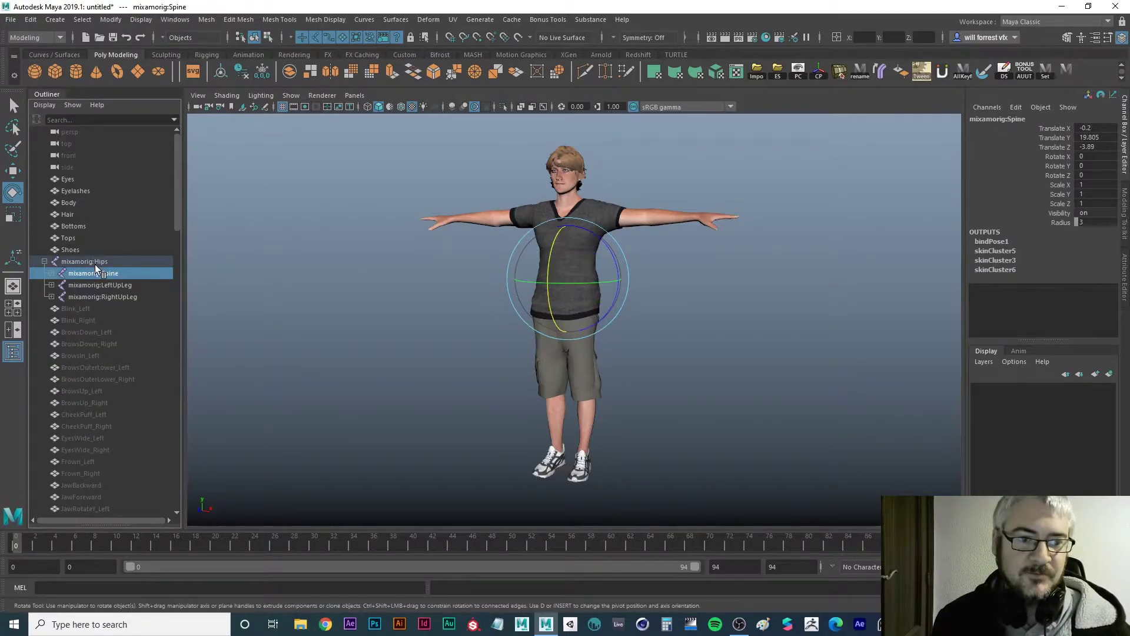
pyautogui.click(96, 260)
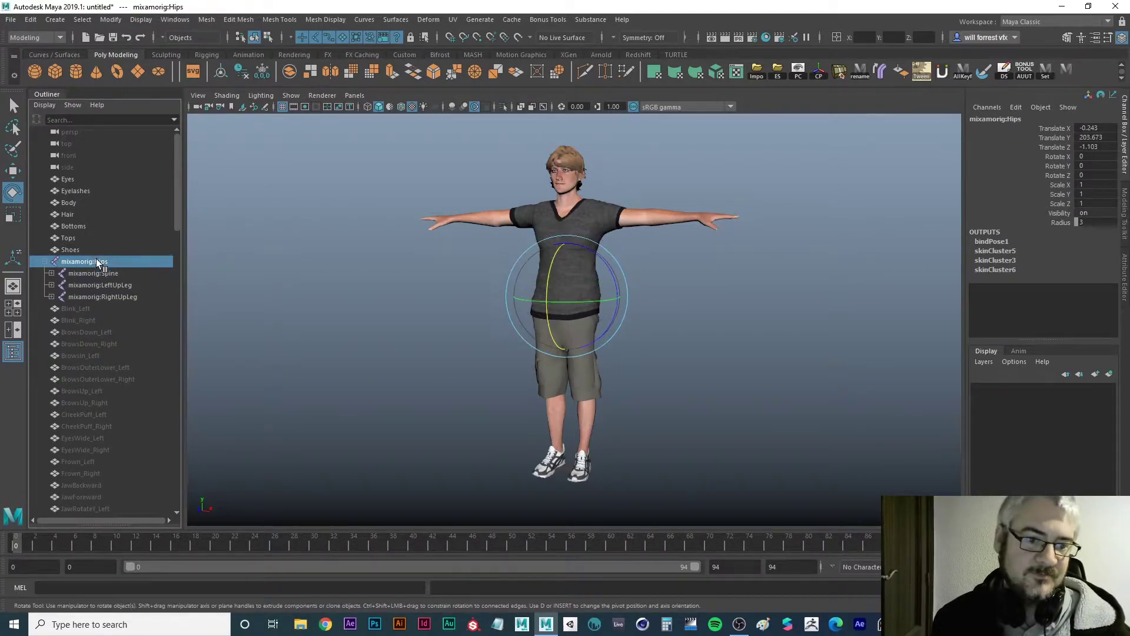
pyautogui.click(46, 262)
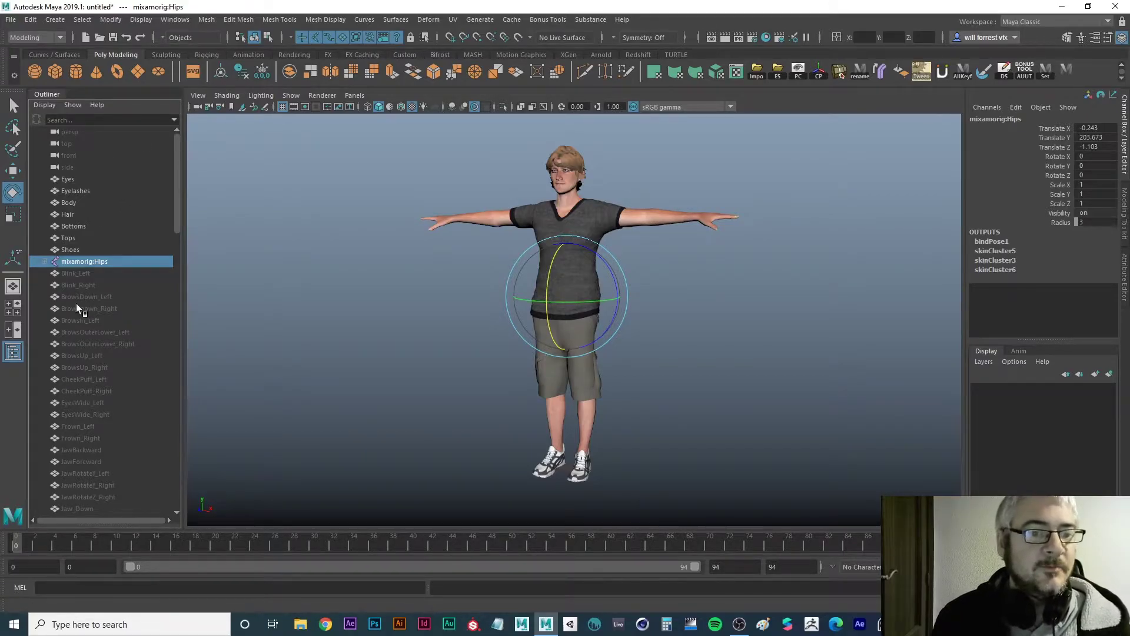
# Step: Select the whole Hips hierarchy, then Shift-select all meshes from Eyes through mixamorig:Hips
pyautogui.click(82, 20)
pyautogui.click(106, 76)
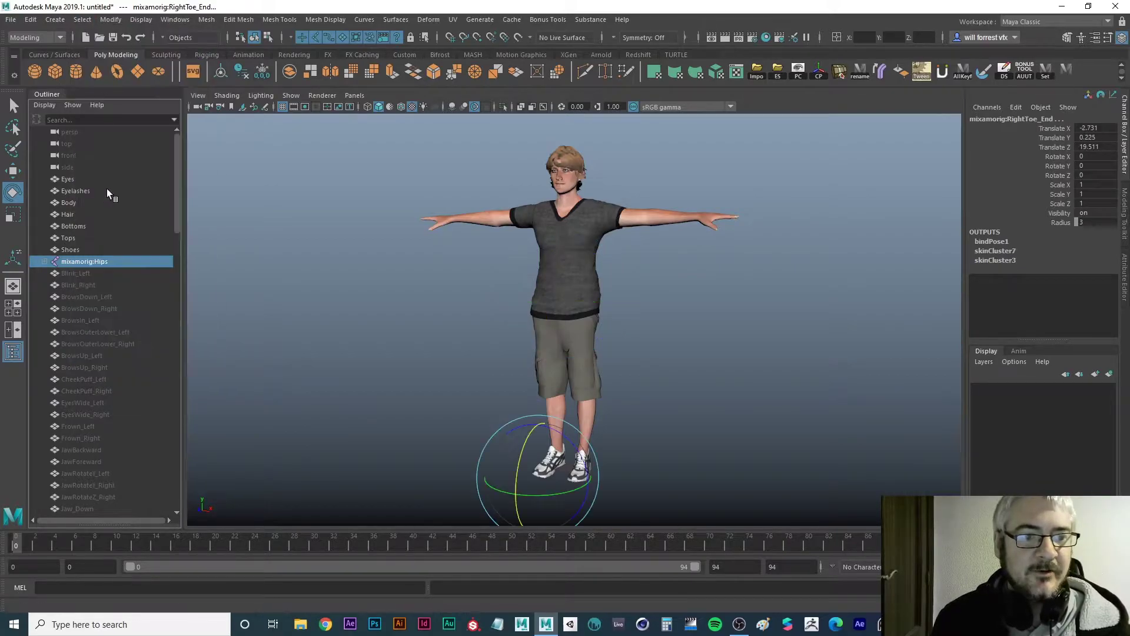
pyautogui.click(47, 261)
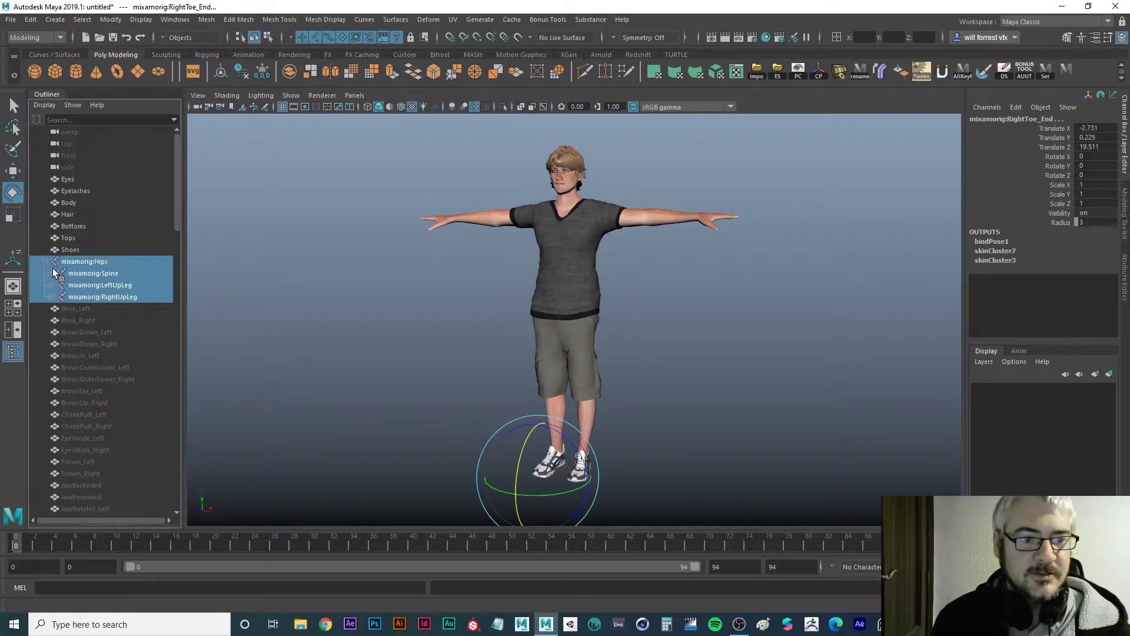
pyautogui.click(51, 272)
pyautogui.click(47, 261)
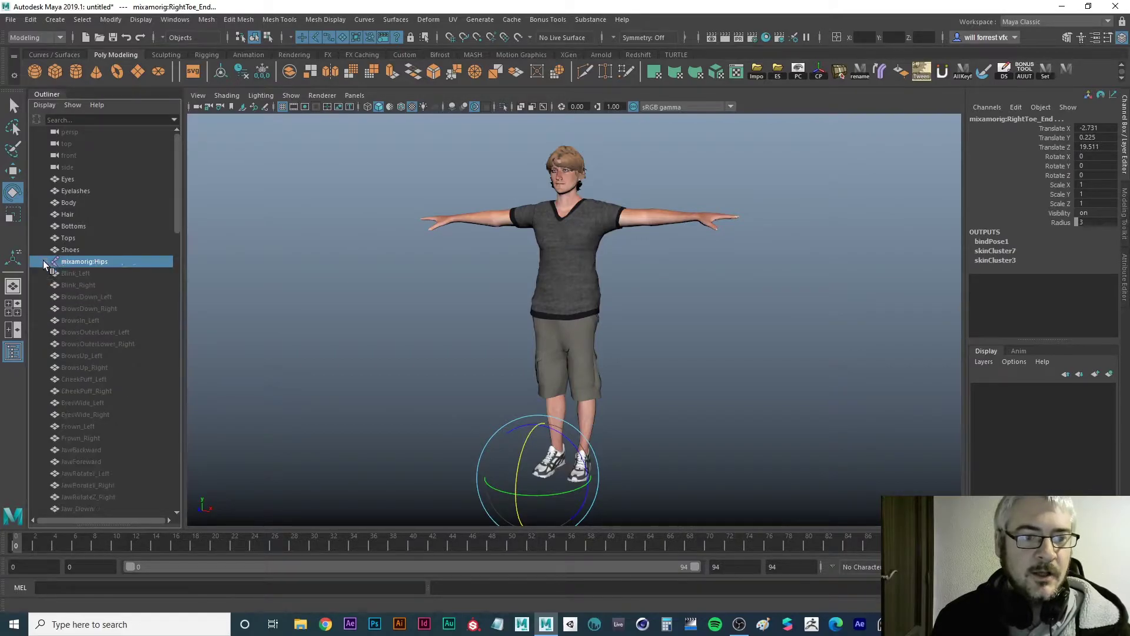
pyautogui.keyDown('shift'); pyautogui.click(76, 179); pyautogui.keyUp('shift')
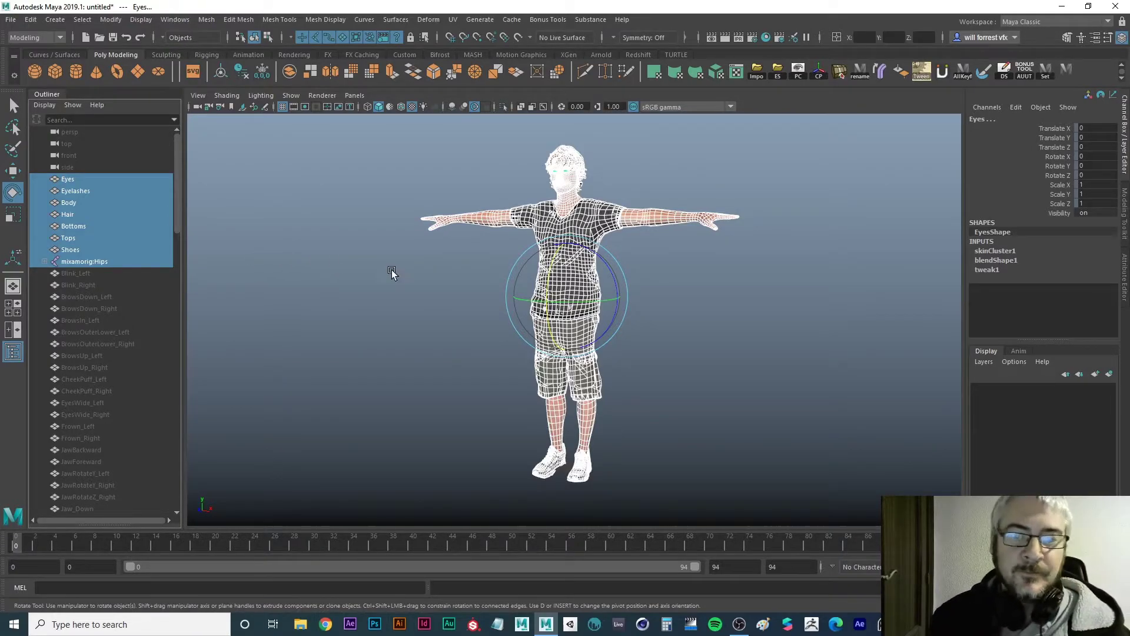
pyautogui.moveTo(445, 301)
pyautogui.keyDown('alt'); pyautogui.mouseDown()
pyautogui.moveTo(472, 286)
pyautogui.moveTo(454, 286)
pyautogui.mouseUp(); pyautogui.keyUp('alt')
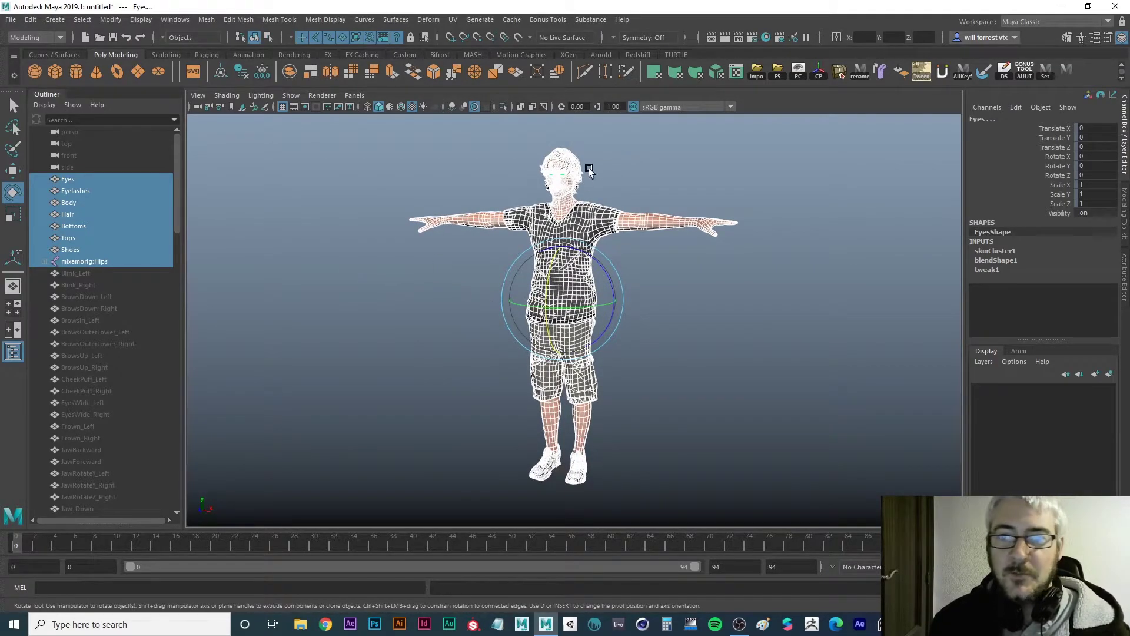
# Step: Export the selection as FBX named GuyRig-01, with Skins, Blend Shapes and animation included
pyautogui.click(775, 69)
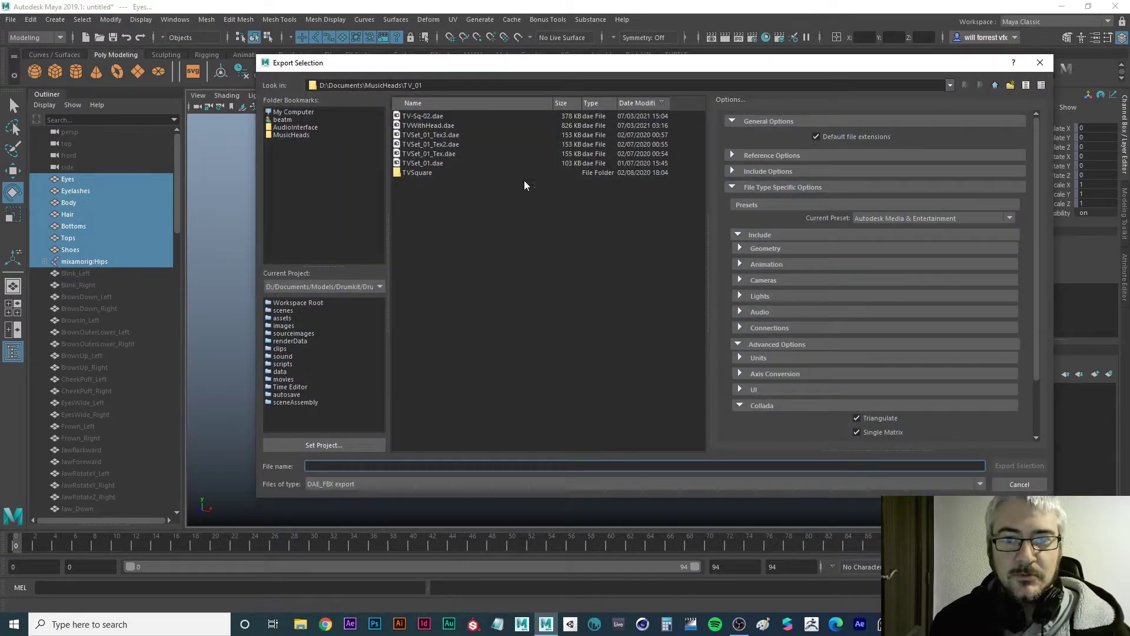
pyautogui.click(766, 265)
pyautogui.scroll(-2, 801, 328)
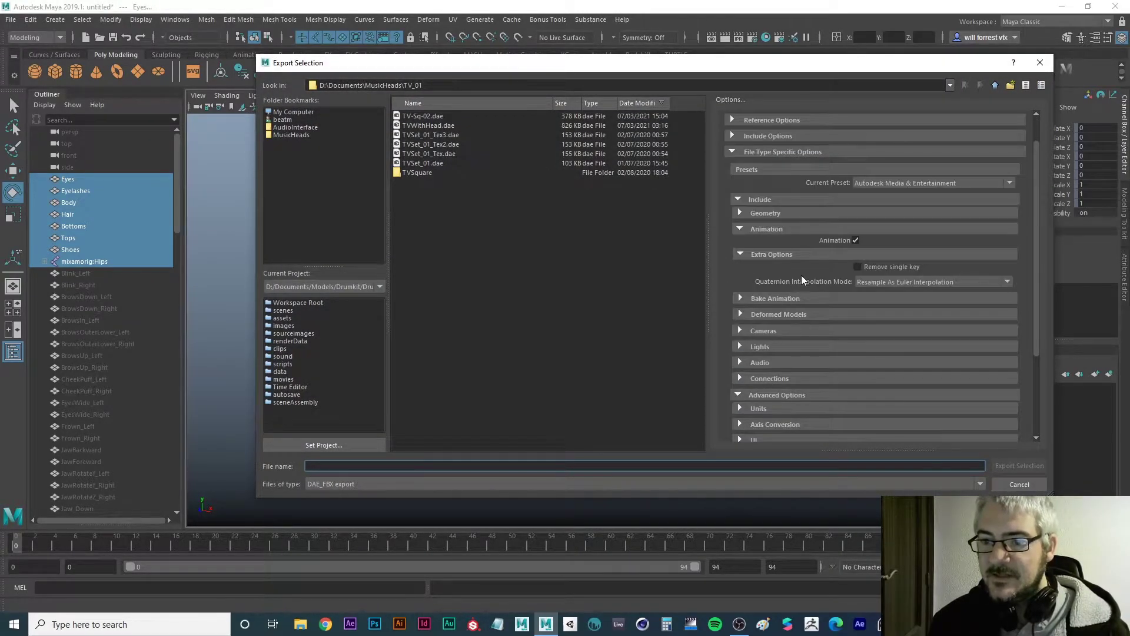
pyautogui.click(440, 484)
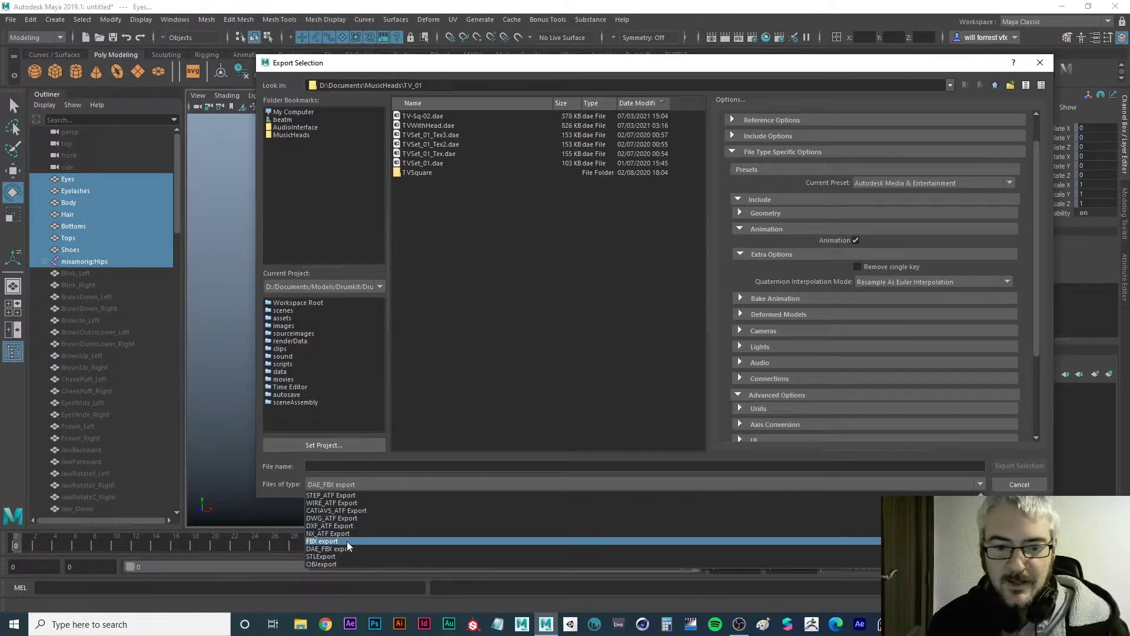
pyautogui.click(347, 541)
pyautogui.scroll(-5, 812, 283)
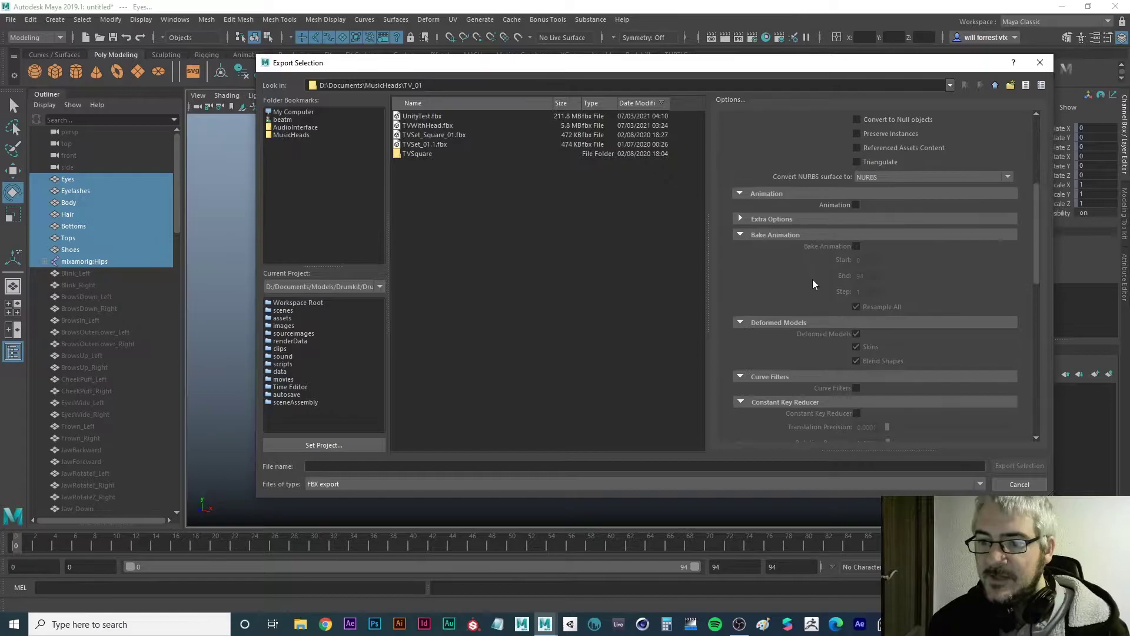
pyautogui.click(856, 204)
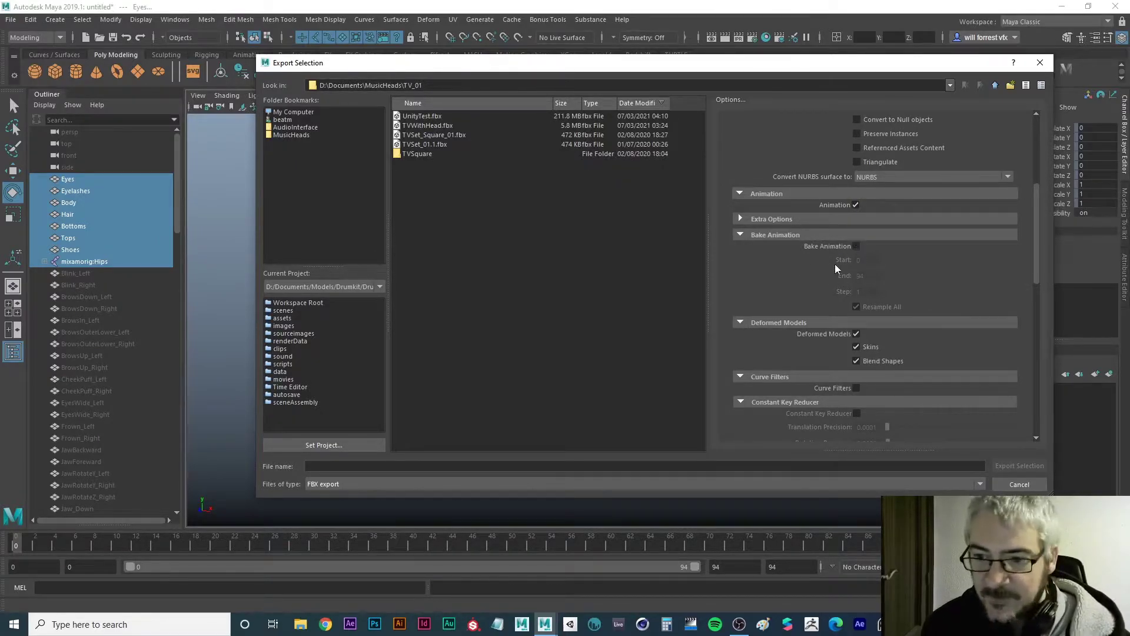
pyautogui.scroll(-2, 847, 282)
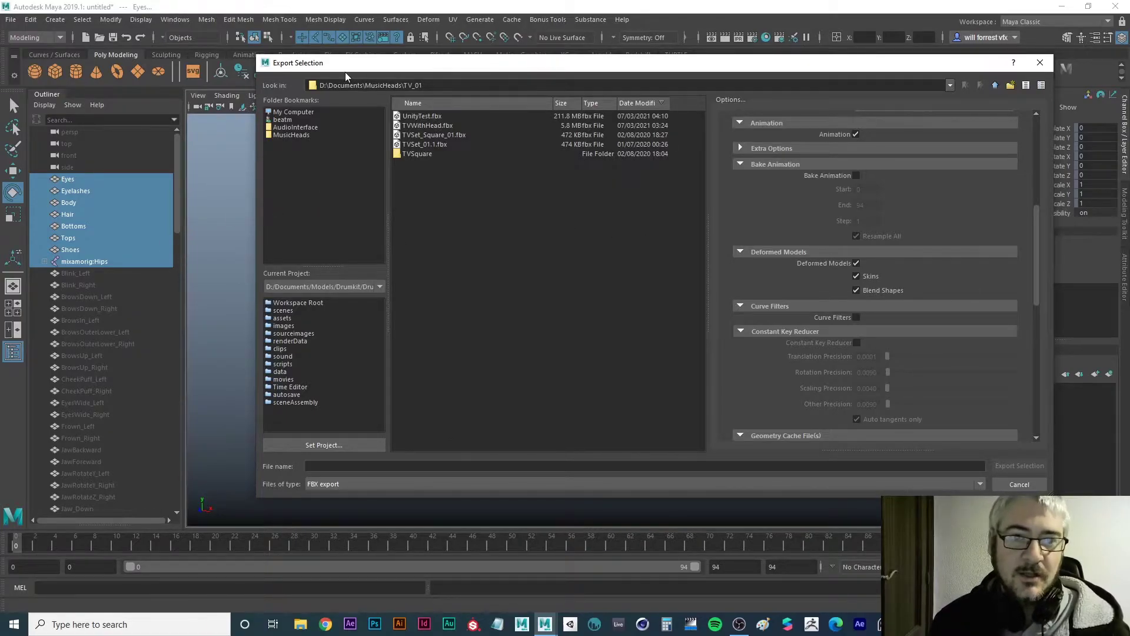
pyautogui.moveTo(354, 67); pyautogui.dragTo(346, 66)
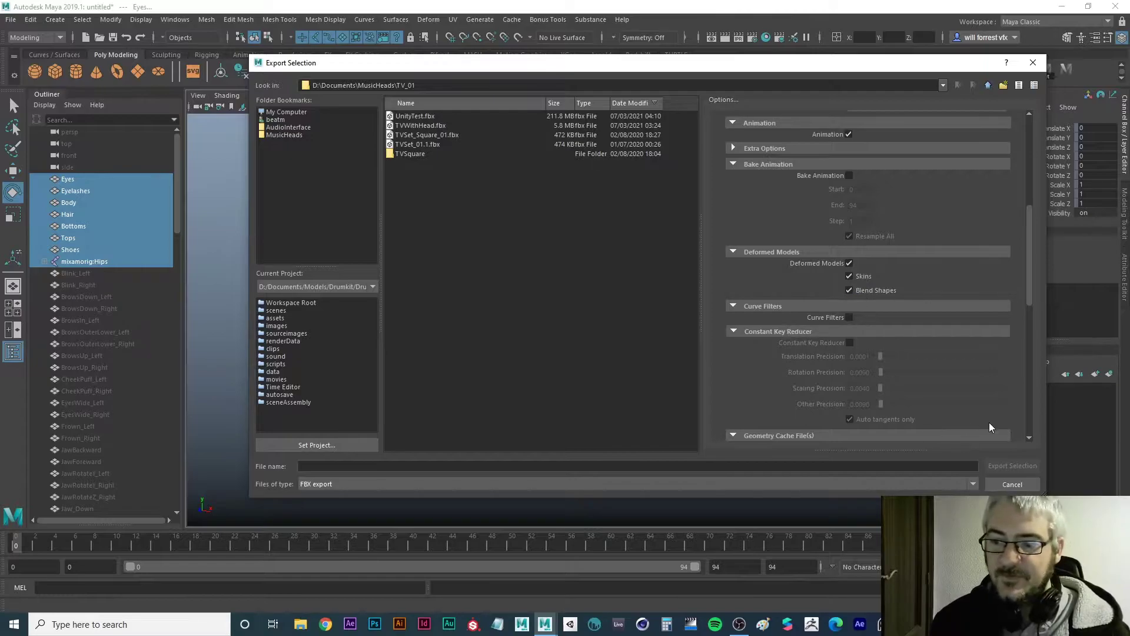
pyautogui.click(373, 466)
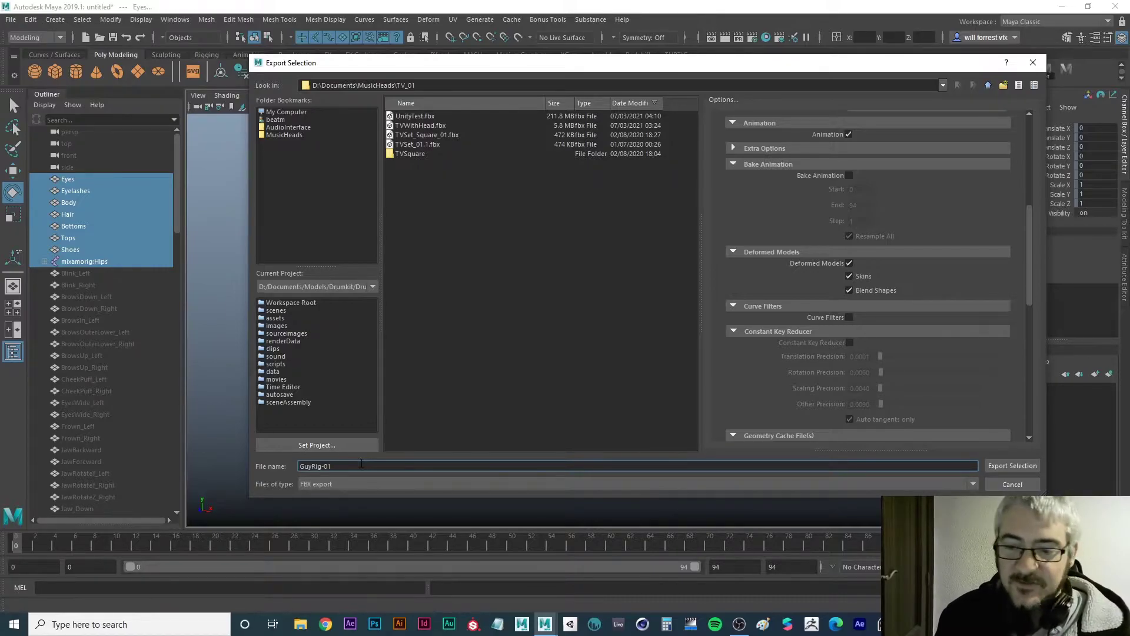
pyautogui.press('Return')
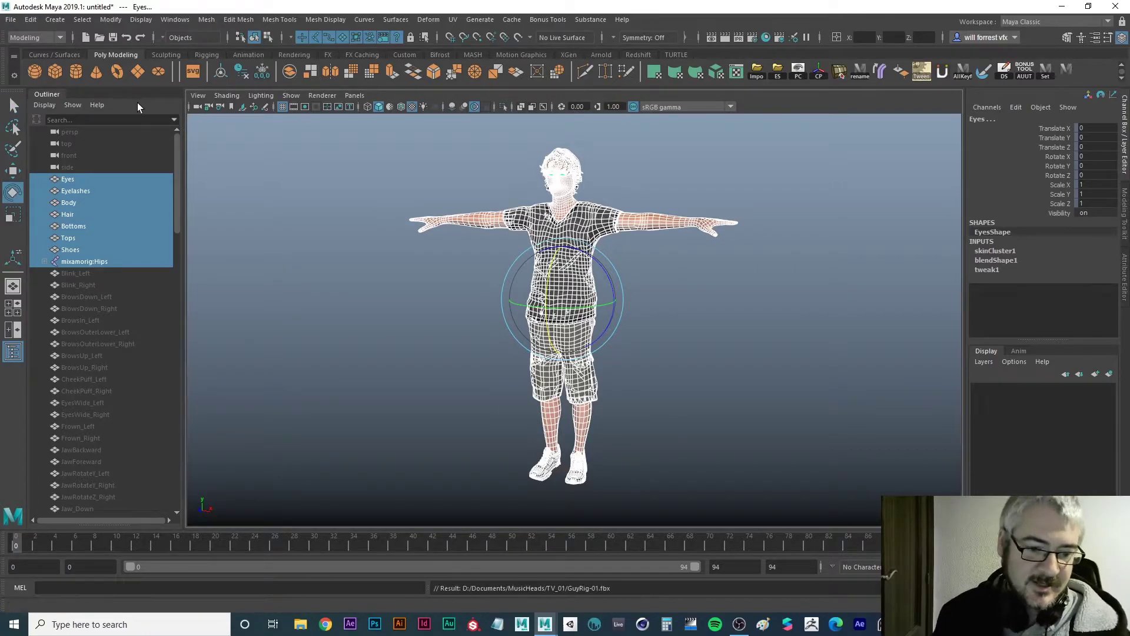
# Step: Start a new scene without saving, then import GuyRig-01.fbx from MusicHeads/TV_01
pyautogui.click(85, 37)
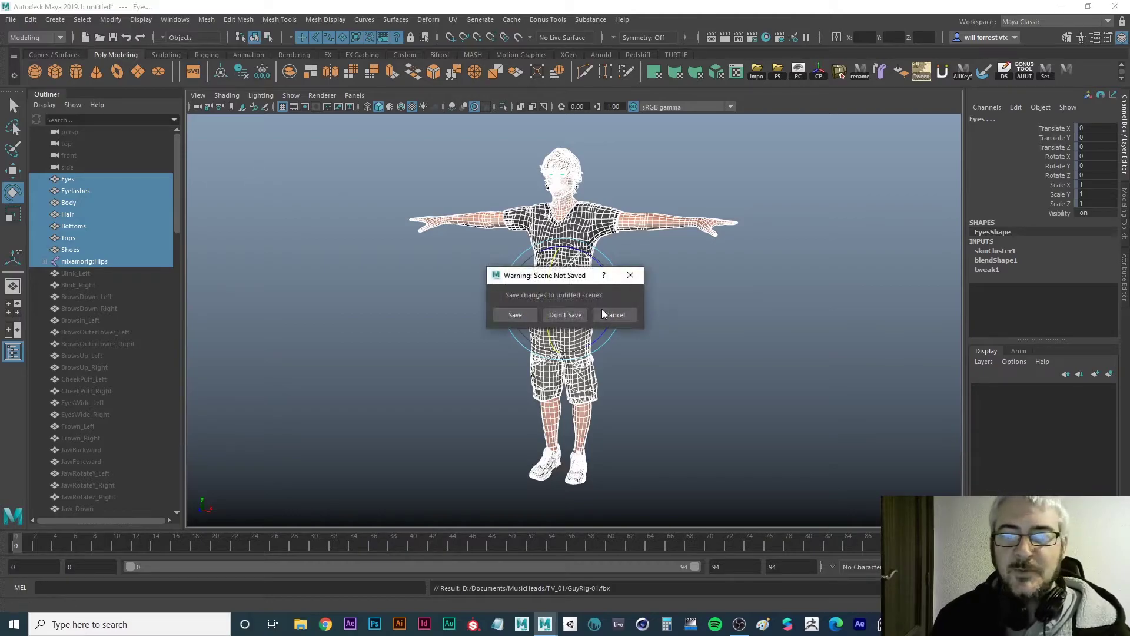
pyautogui.click(564, 315)
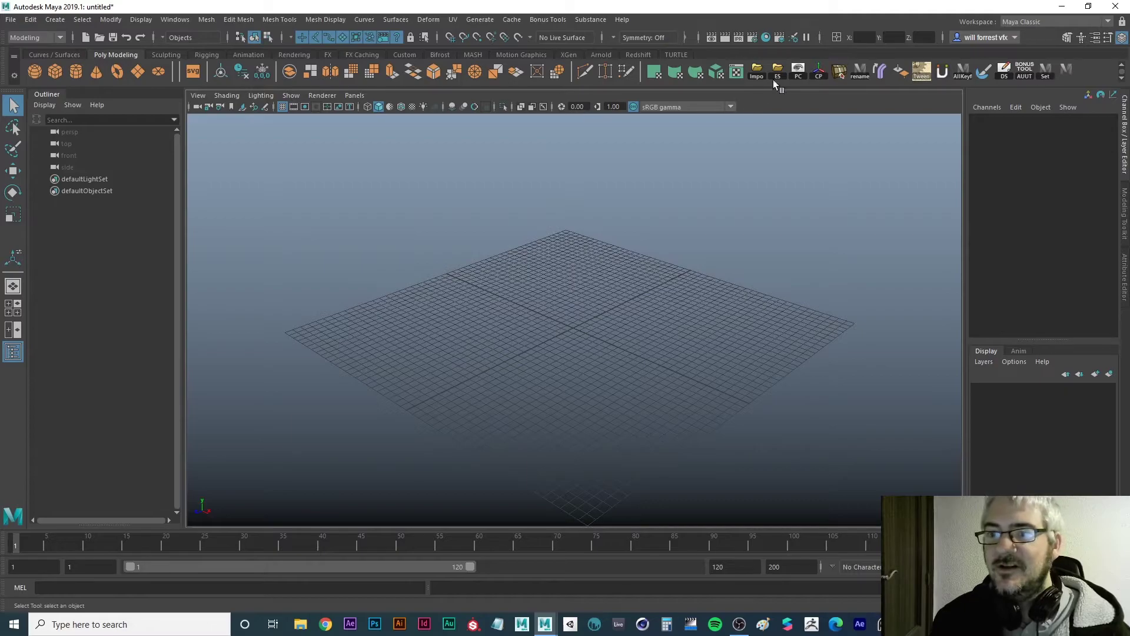
pyautogui.click(758, 71)
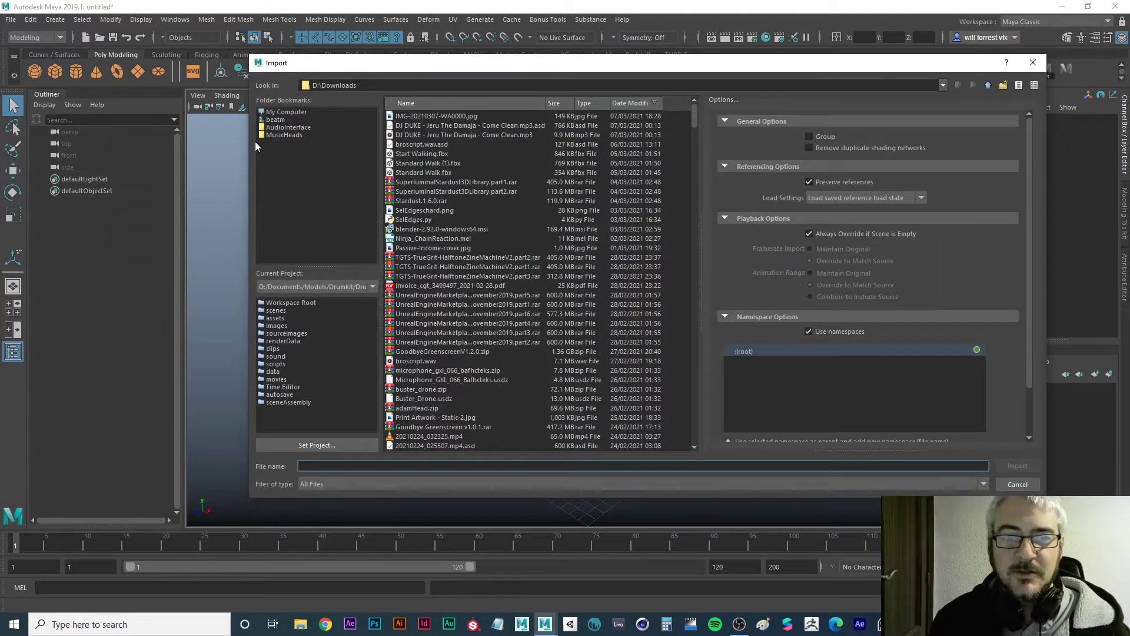
pyautogui.click(286, 135)
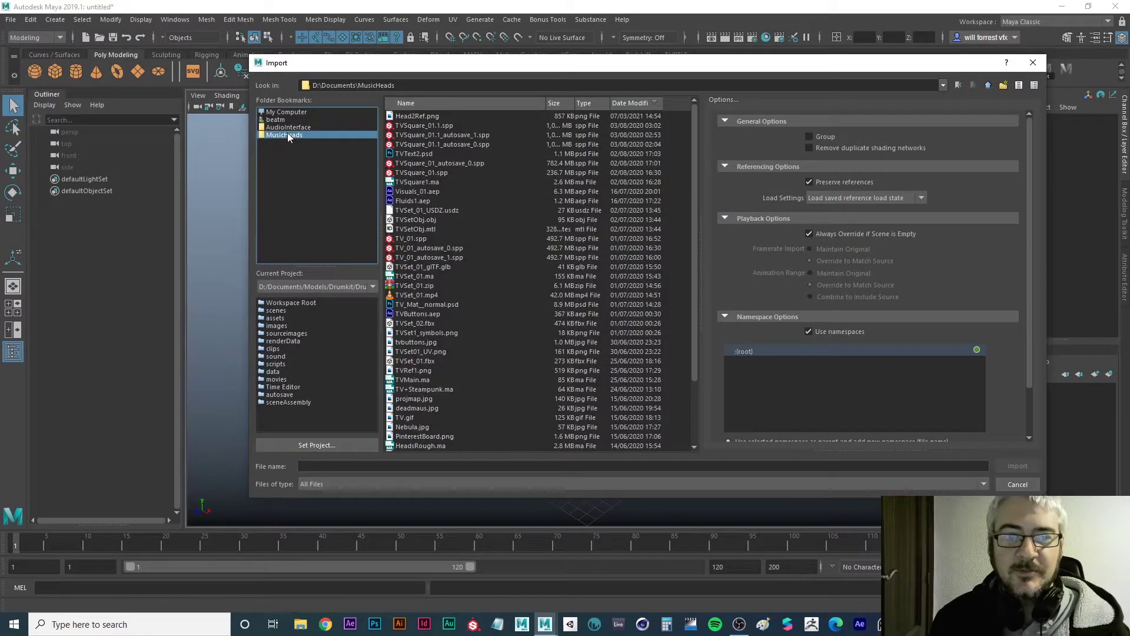
pyautogui.click(412, 105)
pyautogui.doubleClick(418, 144)
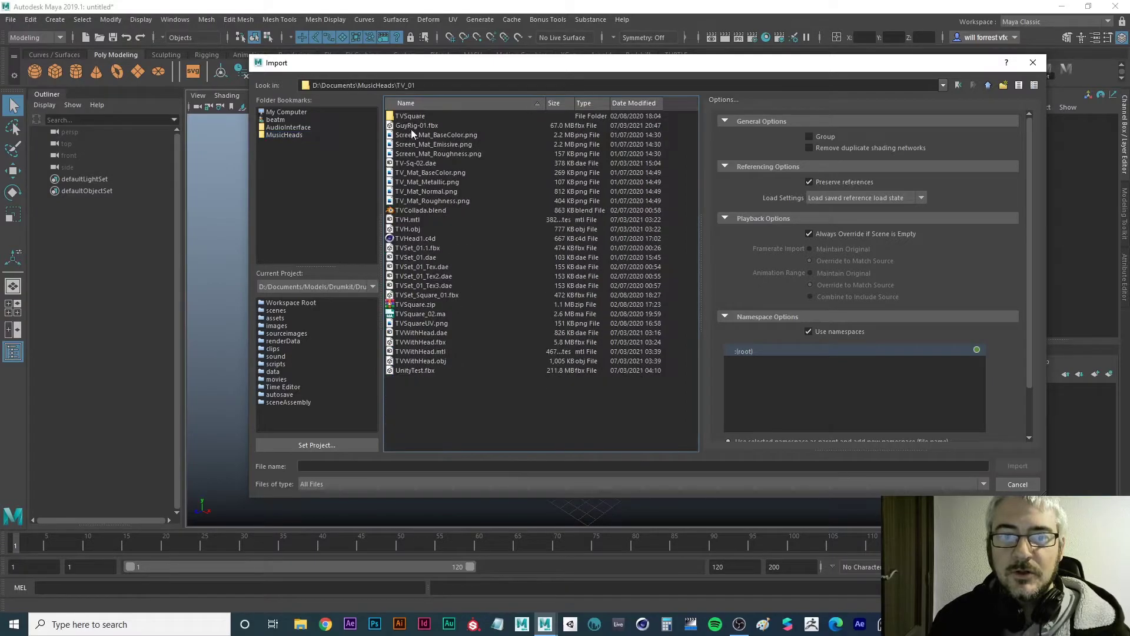
pyautogui.click(429, 124)
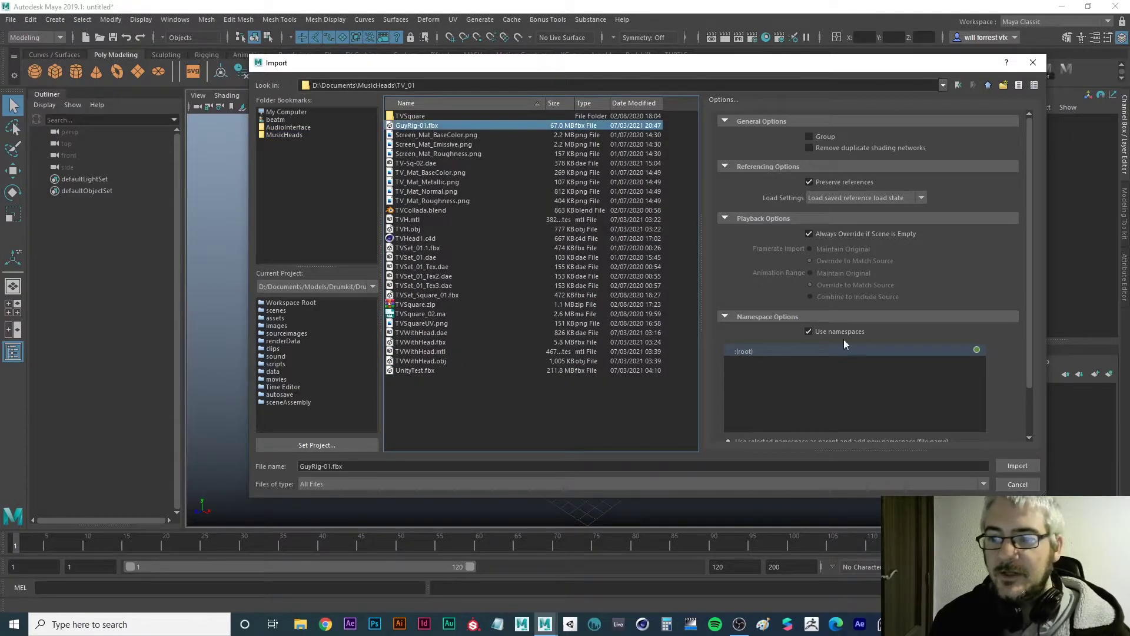
pyautogui.click(1017, 465)
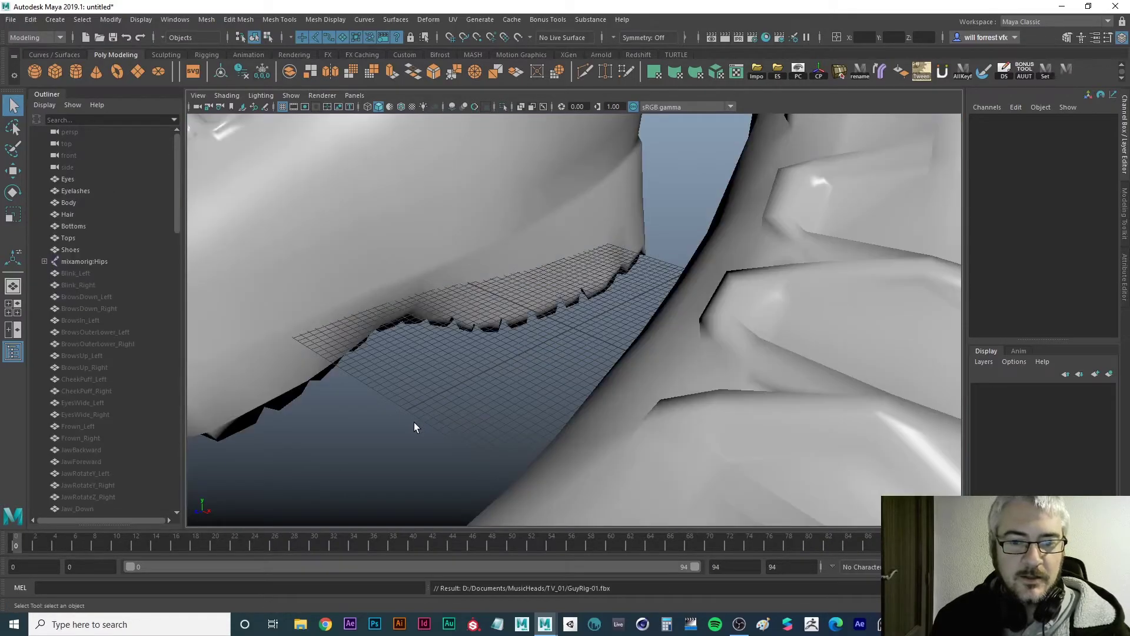
# Step: Orbit around the imported character and select the mixamorig:Spine joint under mixamorig:Hips
pyautogui.scroll(-5, 503, 325)
pyautogui.scroll(5, 504, 326)
pyautogui.scroll(-2, 542, 252)
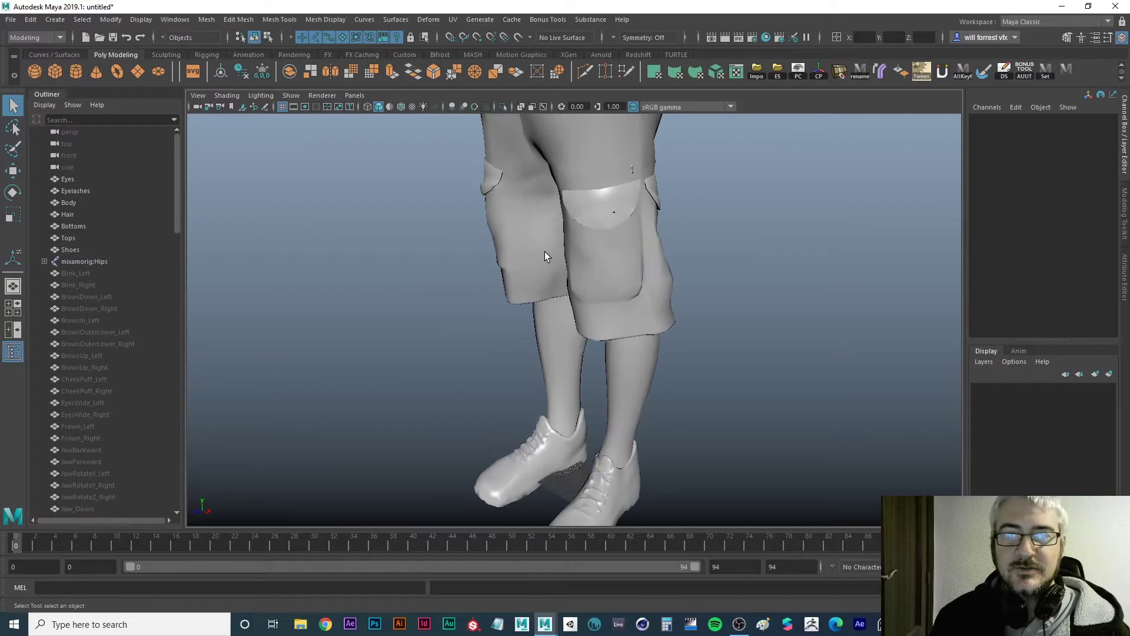
pyautogui.scroll(6, 542, 252)
pyautogui.keyDown('alt'); pyautogui.moveTo(538, 347); pyautogui.dragTo(543, 315); pyautogui.keyUp('alt')
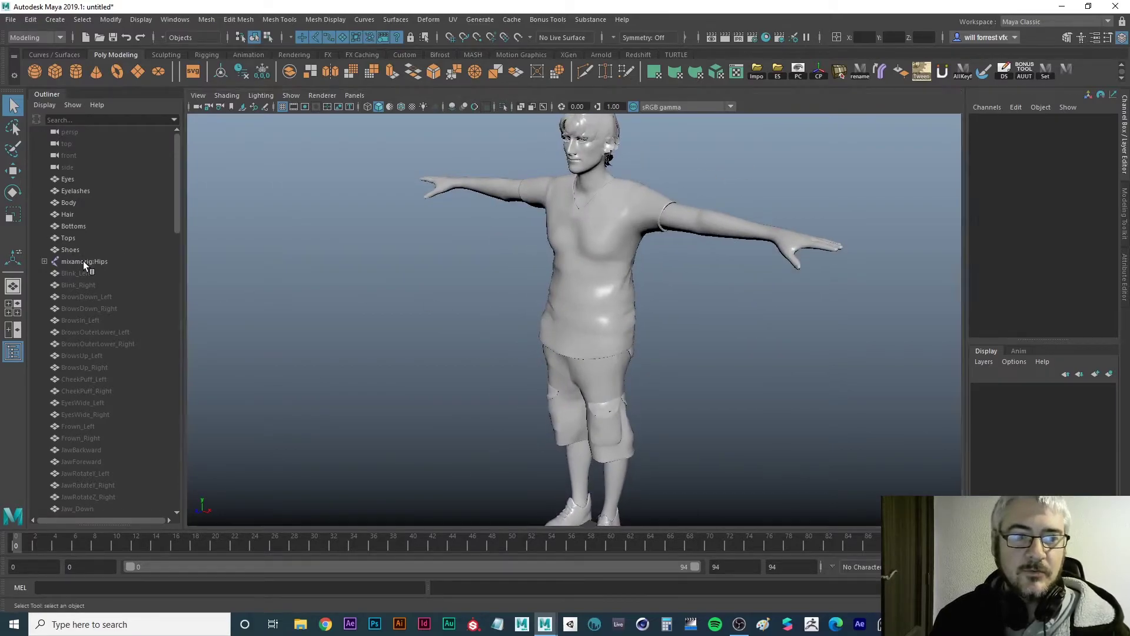
pyautogui.click(83, 261)
pyautogui.click(44, 261)
pyautogui.click(94, 273)
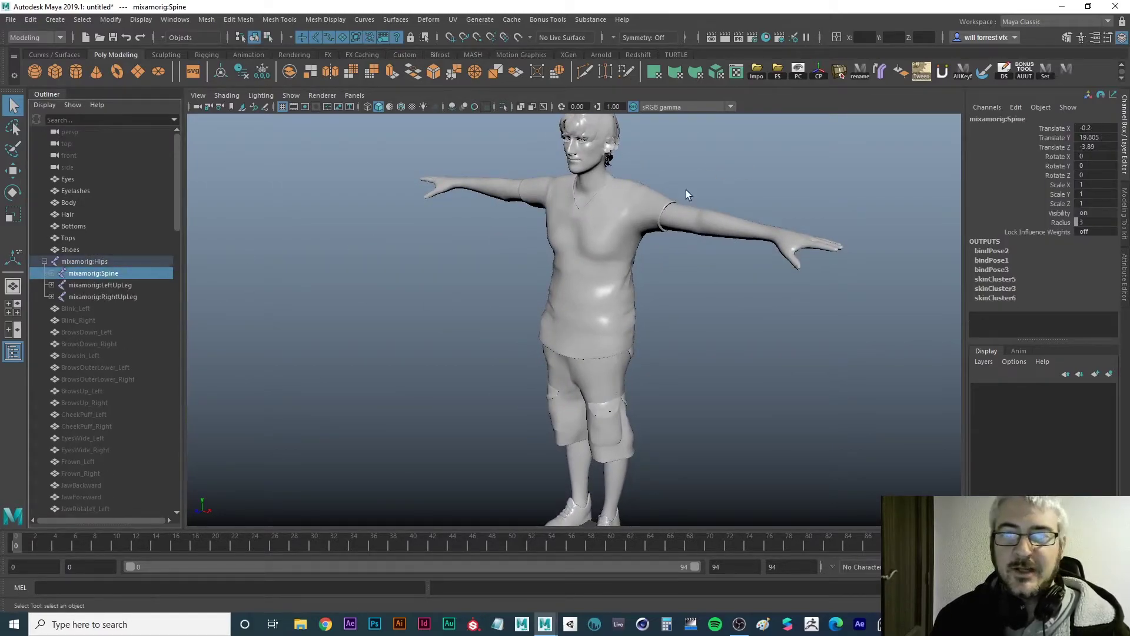
pyautogui.keyDown('alt'); pyautogui.moveTo(687, 190); pyautogui.dragTo(563, 210); pyautogui.keyUp('alt')
# Step: Bend mixamorig:Spine with the rotate tool to test skinning, undo it, and glance at Unity
pyautogui.press('e')
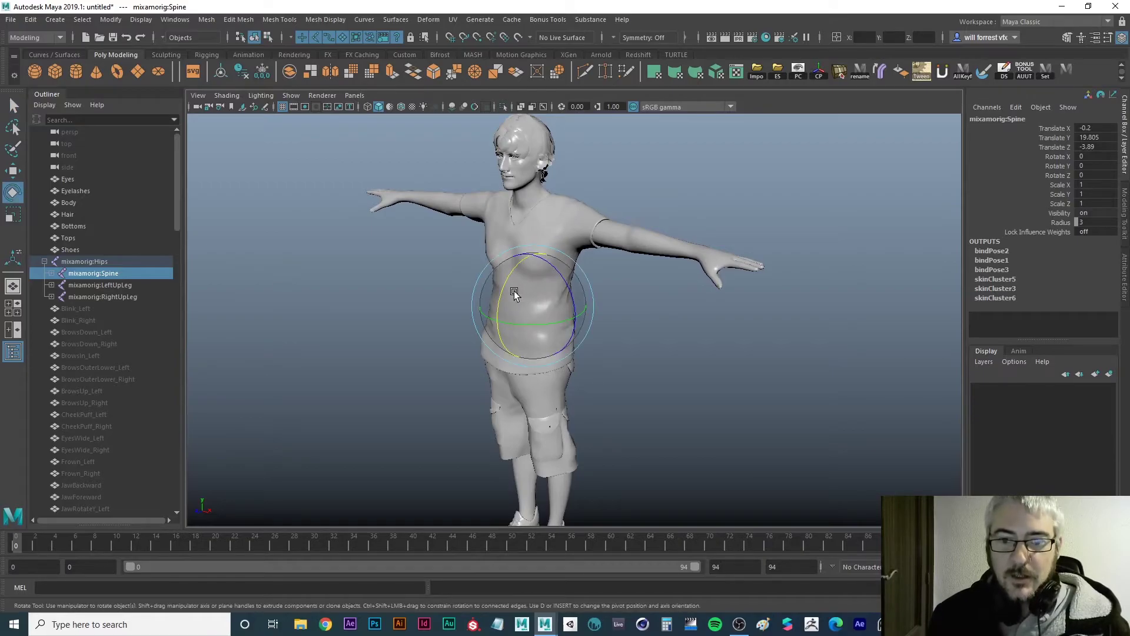
pyautogui.moveTo(500, 287)
pyautogui.mouseDown()
pyautogui.moveTo(480, 313)
pyautogui.moveTo(501, 278)
pyautogui.mouseUp()
pyautogui.hotkey('ctrl', 'z')
pyautogui.hotkey('alt', 'Tab')
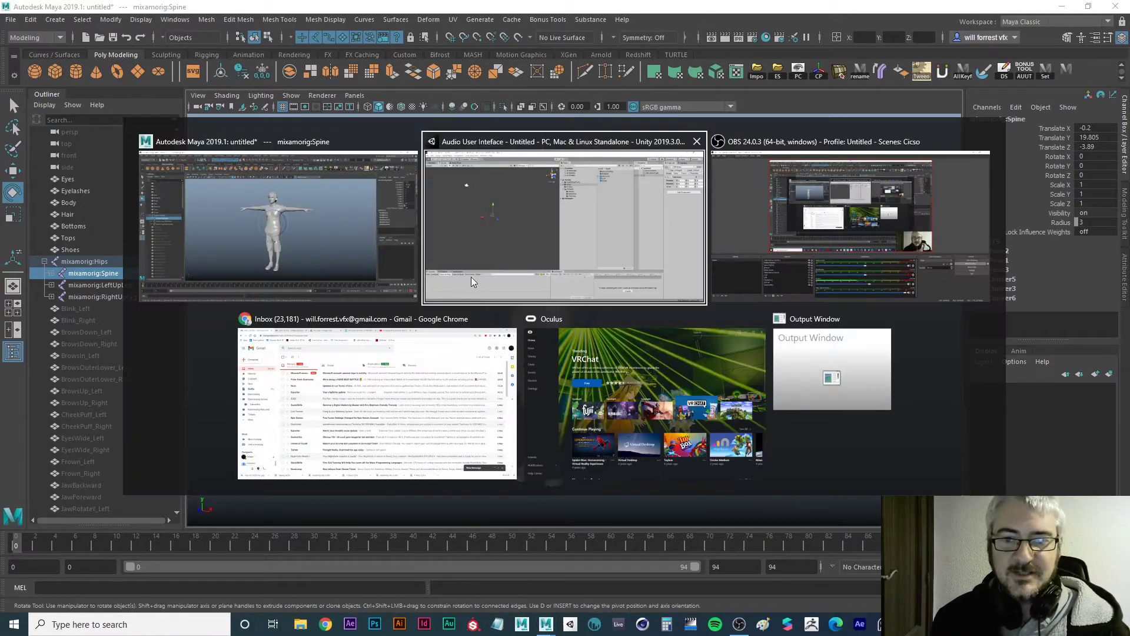
pyautogui.hotkey('alt', 'Tab')
pyautogui.hotkey('alt', 'Tab')
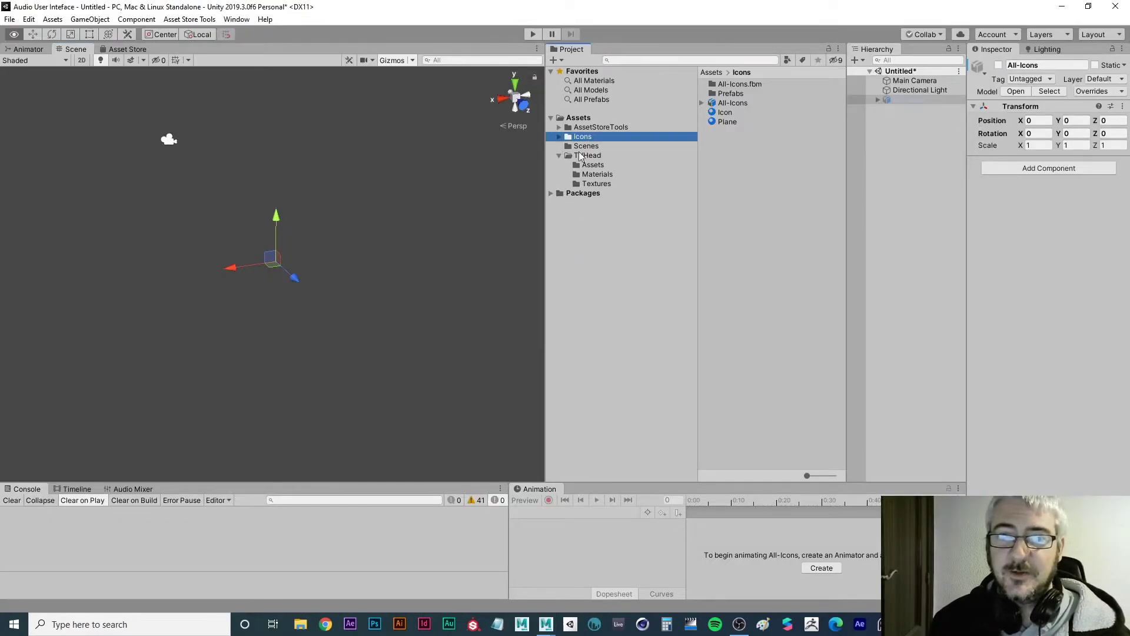
pyautogui.hotkey('alt', 'Tab')
# Step: Try Outliner selections from RightUpLeg up to Eyes, settling back on mixamorig:Hips alone
pyautogui.keyDown('alt'); pyautogui.moveTo(448, 295); pyautogui.dragTo(443, 287); pyautogui.keyUp('alt')
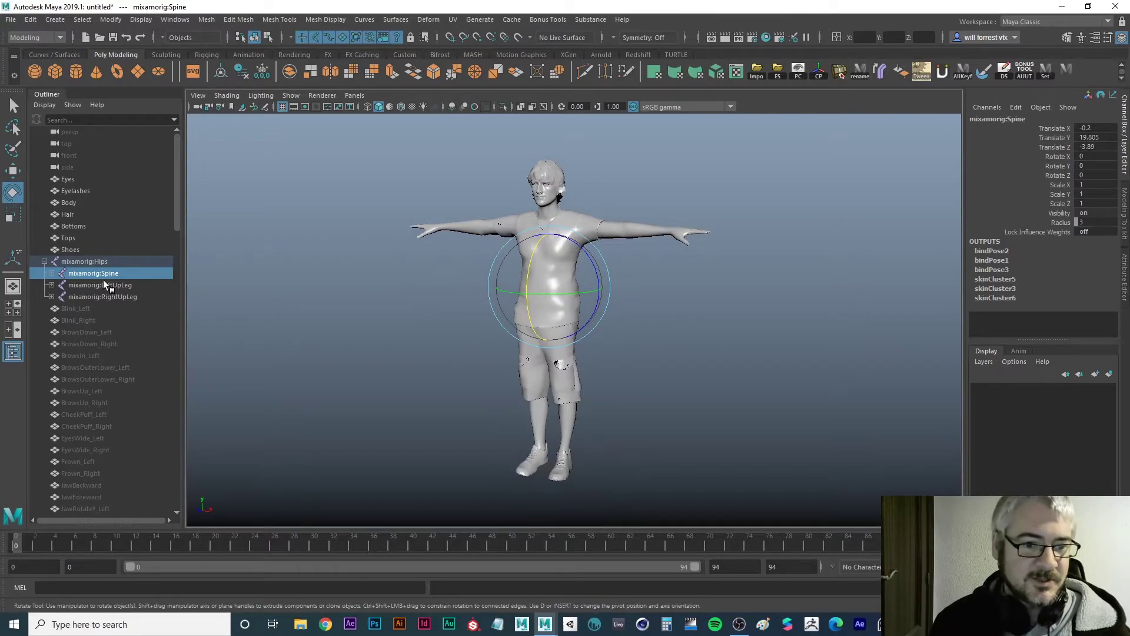
pyautogui.click(86, 294)
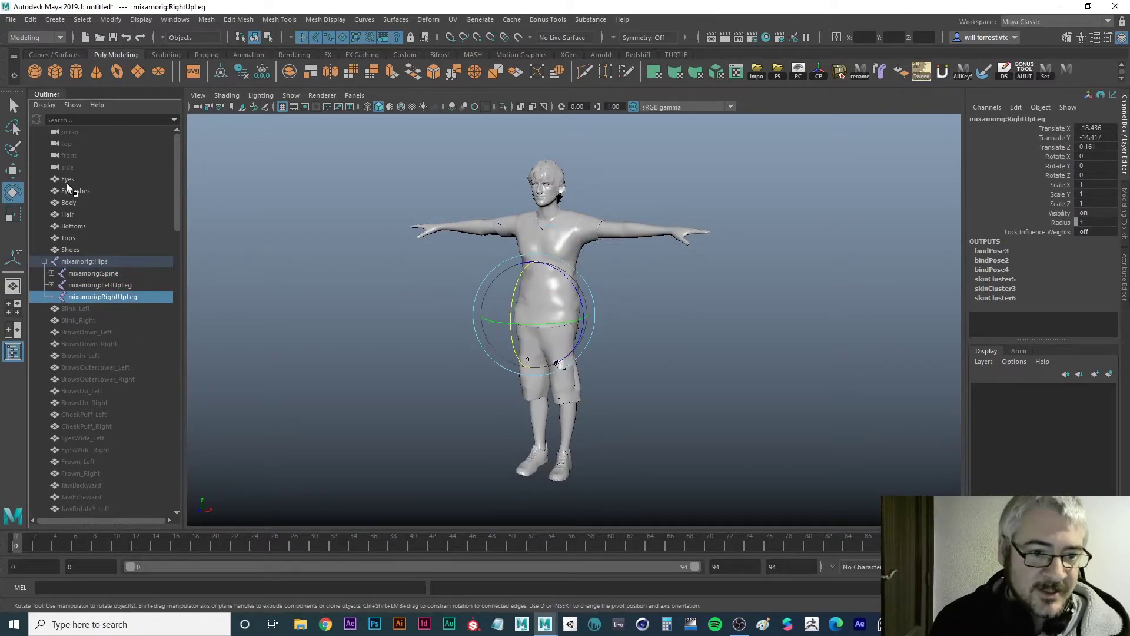
pyautogui.keyDown('shift'); pyautogui.click(66, 180); pyautogui.keyUp('shift')
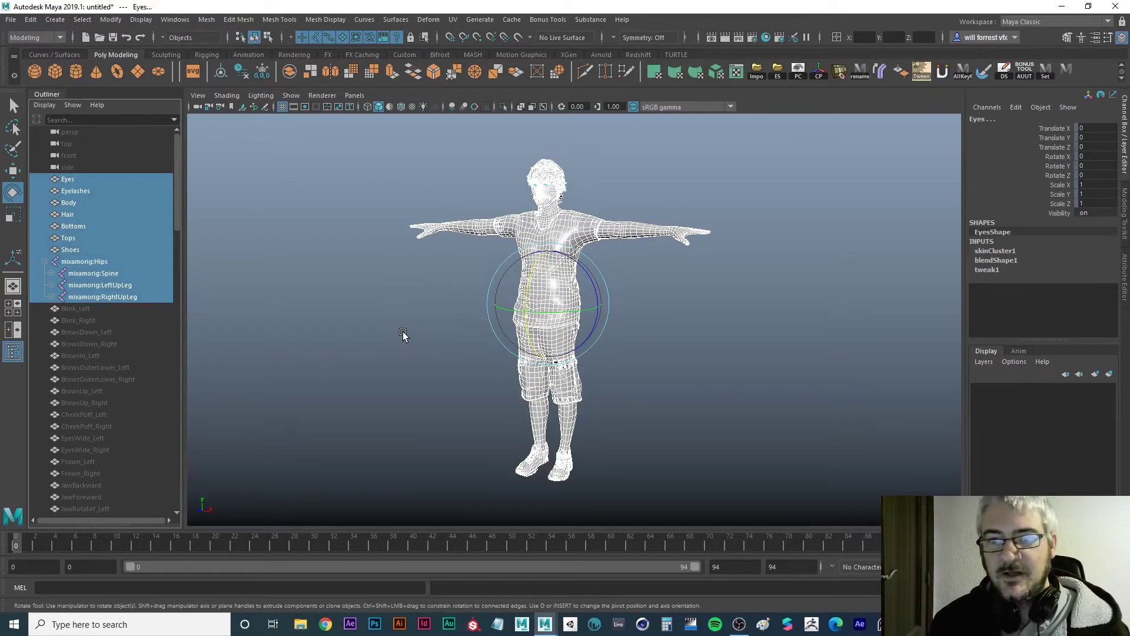
pyautogui.click(94, 262)
pyautogui.keyDown('shift'); pyautogui.click(90, 297); pyautogui.keyUp('shift')
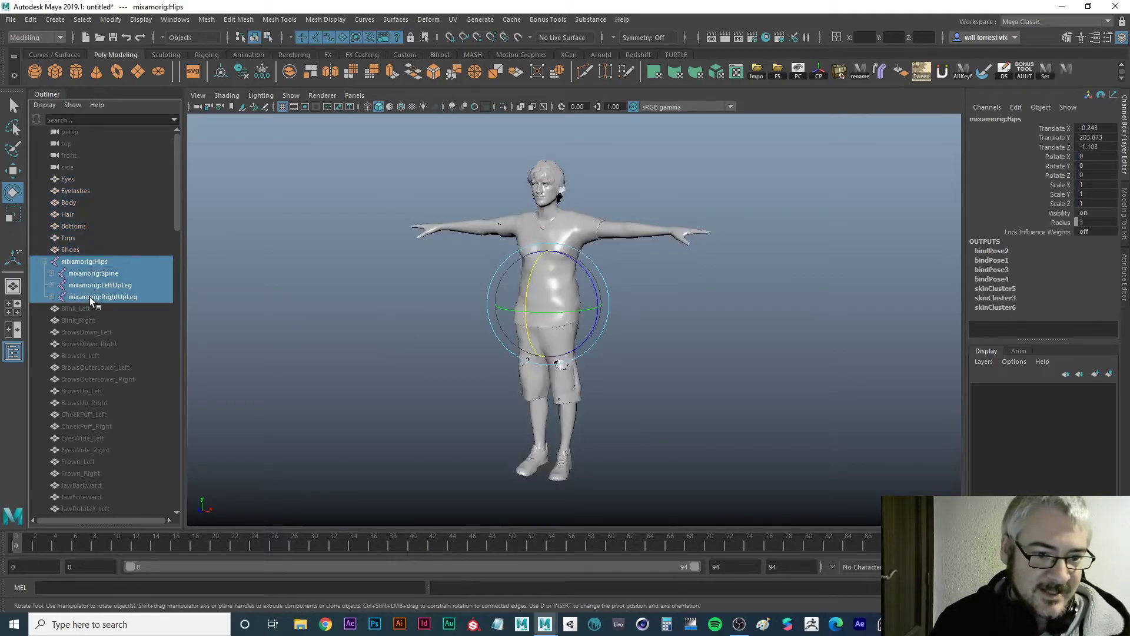
pyautogui.click(88, 263)
# Step: Select the entire Hips hierarchy, then expand and collapse mixamorig:Spine's child joints
pyautogui.click(82, 19)
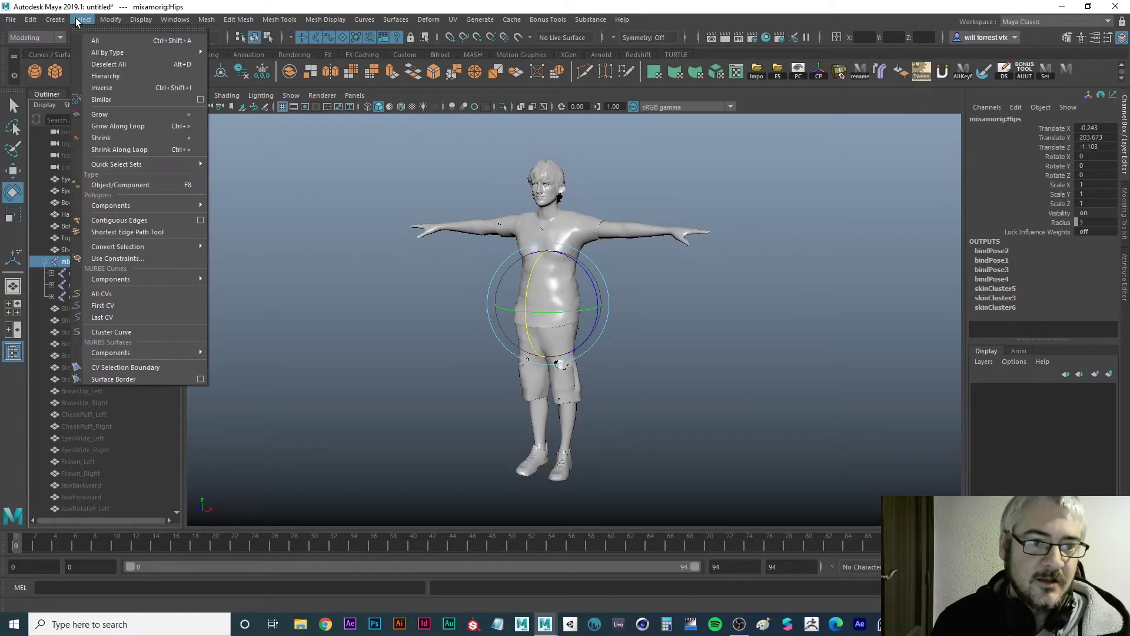
pyautogui.click(102, 76)
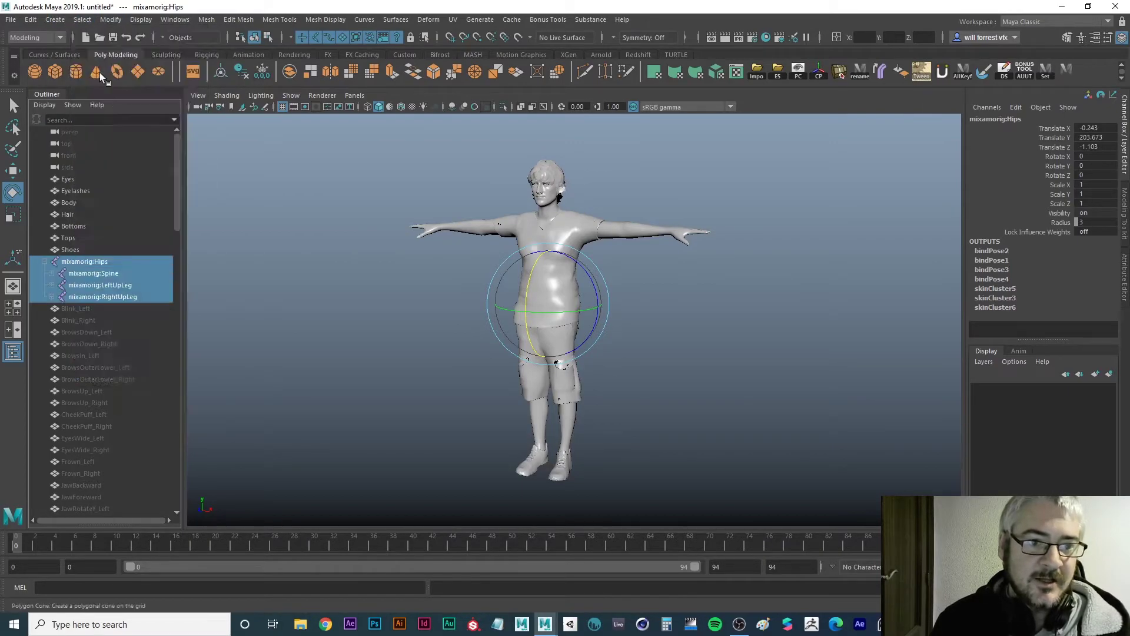
pyautogui.click(52, 274)
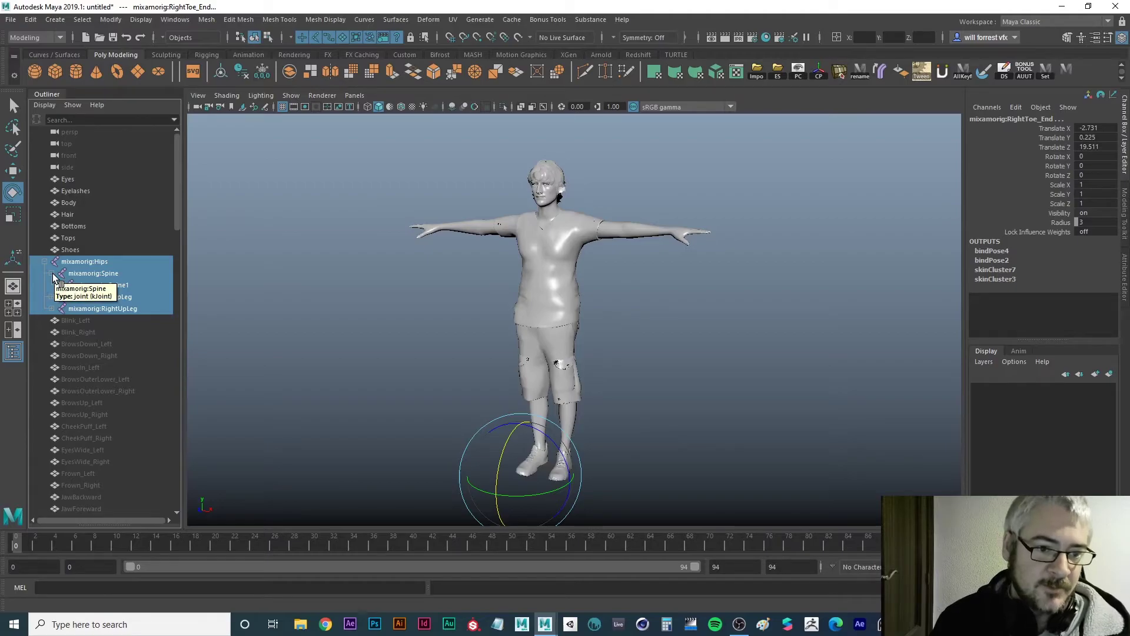
pyautogui.click(52, 275)
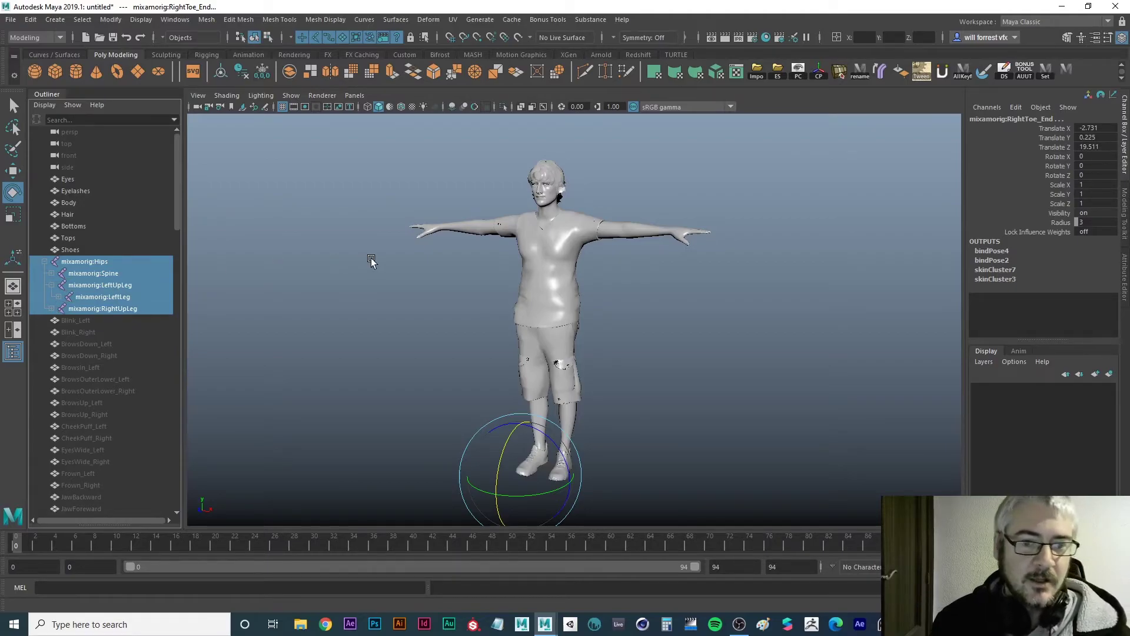
# Step: In Unity, choose Import New Asset... from the Icons folder's context menu
pyautogui.hotkey('alt', 'Tab')
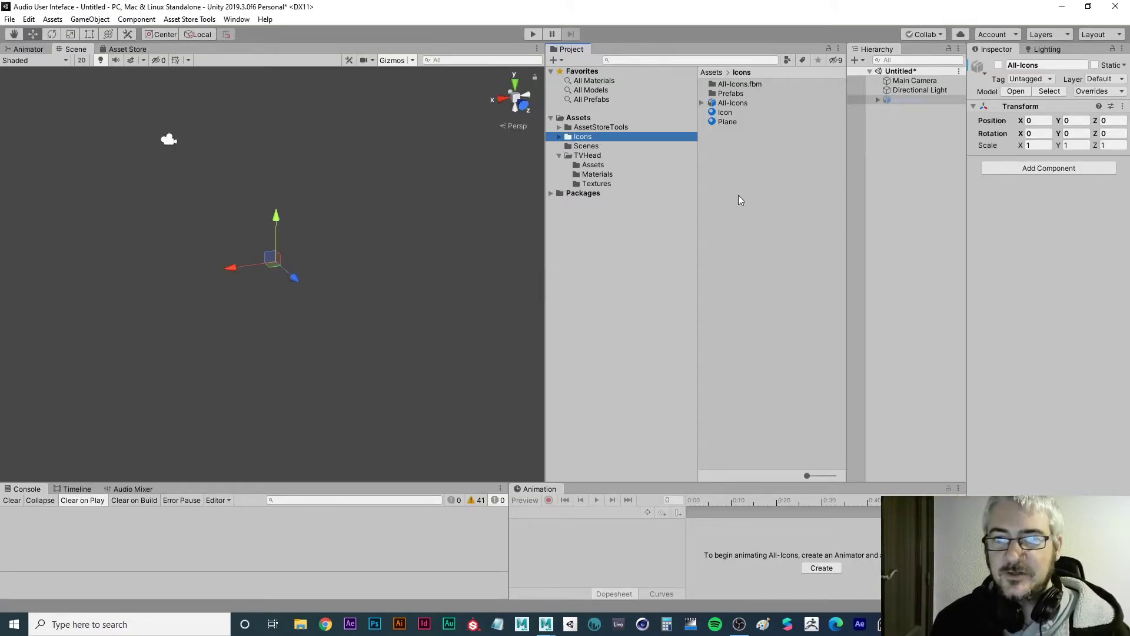
pyautogui.rightClick(722, 179)
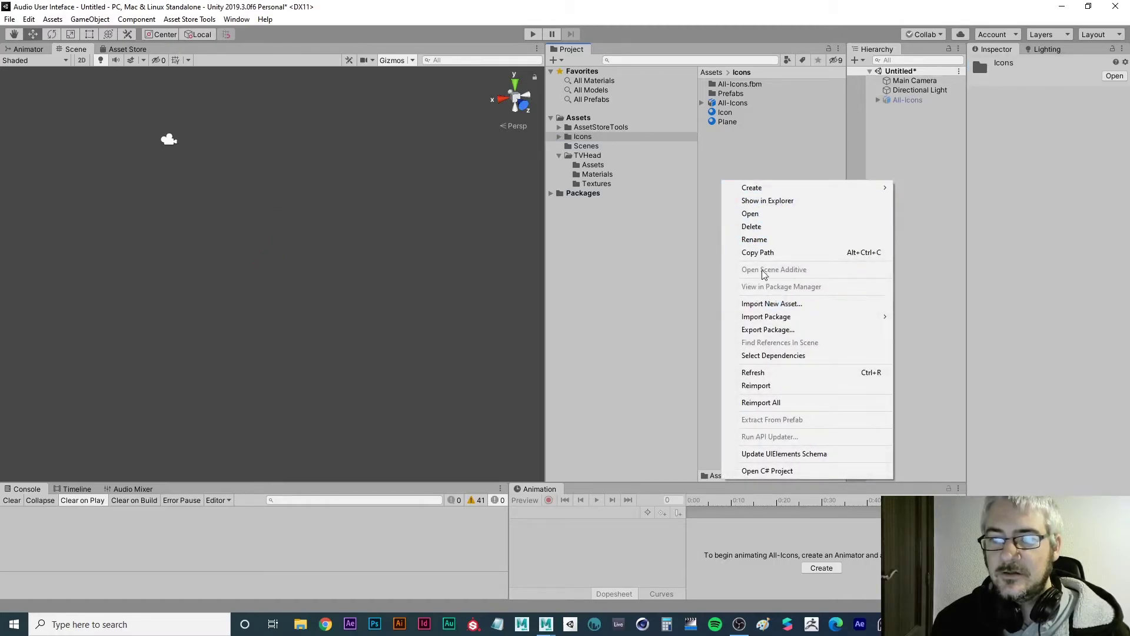
pyautogui.press('Escape')
pyautogui.rightClick(743, 194)
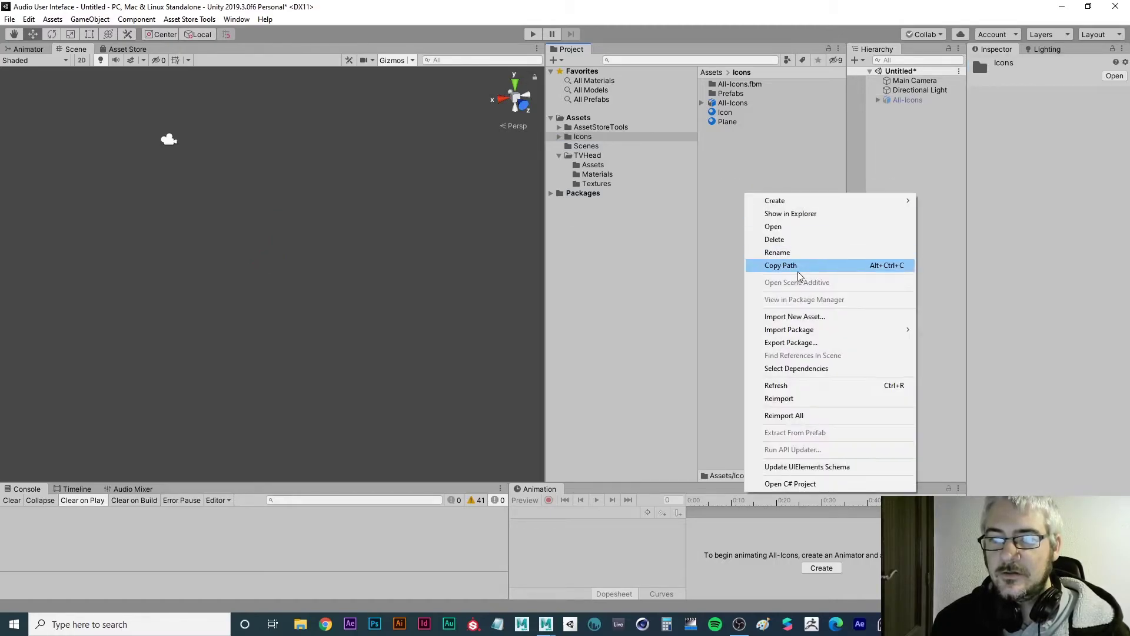
pyautogui.click(793, 306)
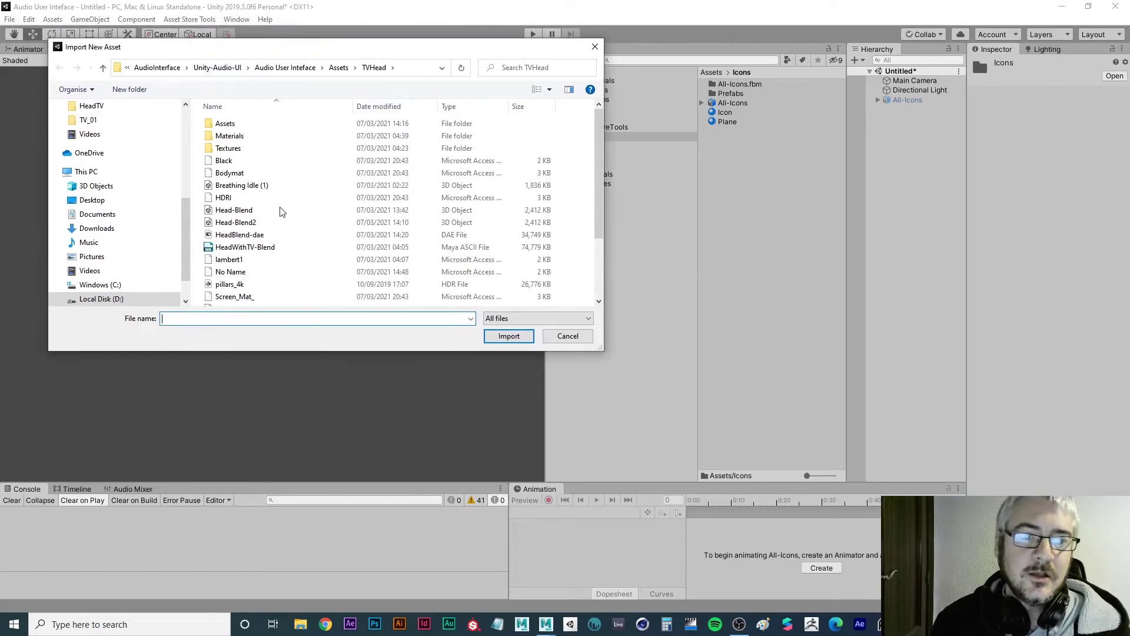
# Step: Sort the file list by name and navigate into the MusicHeads/TV_01 folder
pyautogui.click(372, 107)
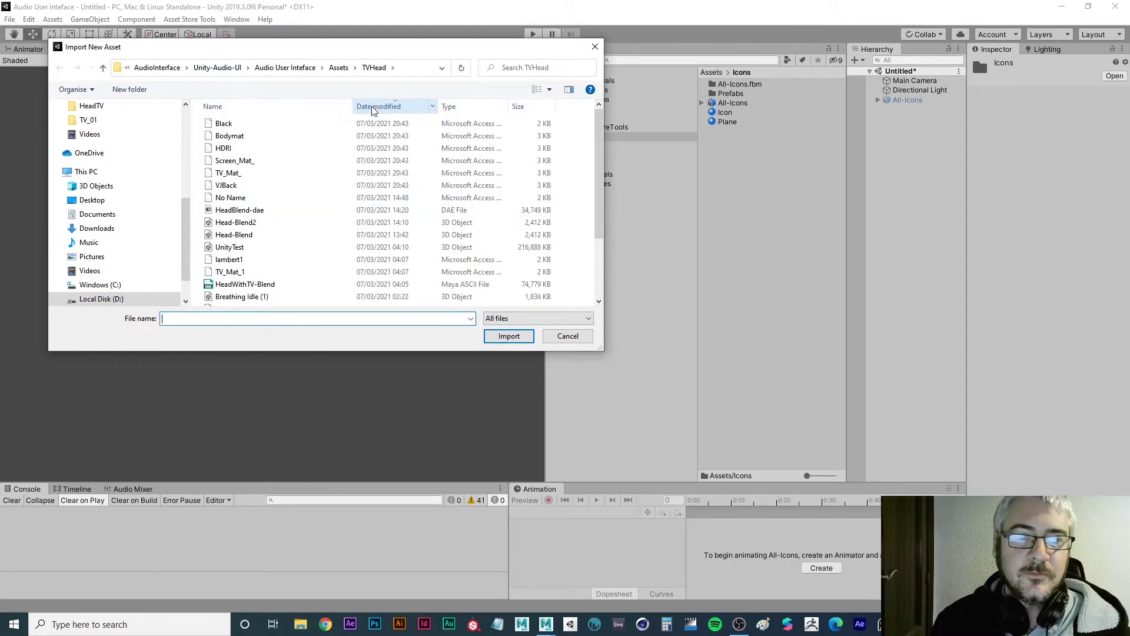
pyautogui.click(372, 106)
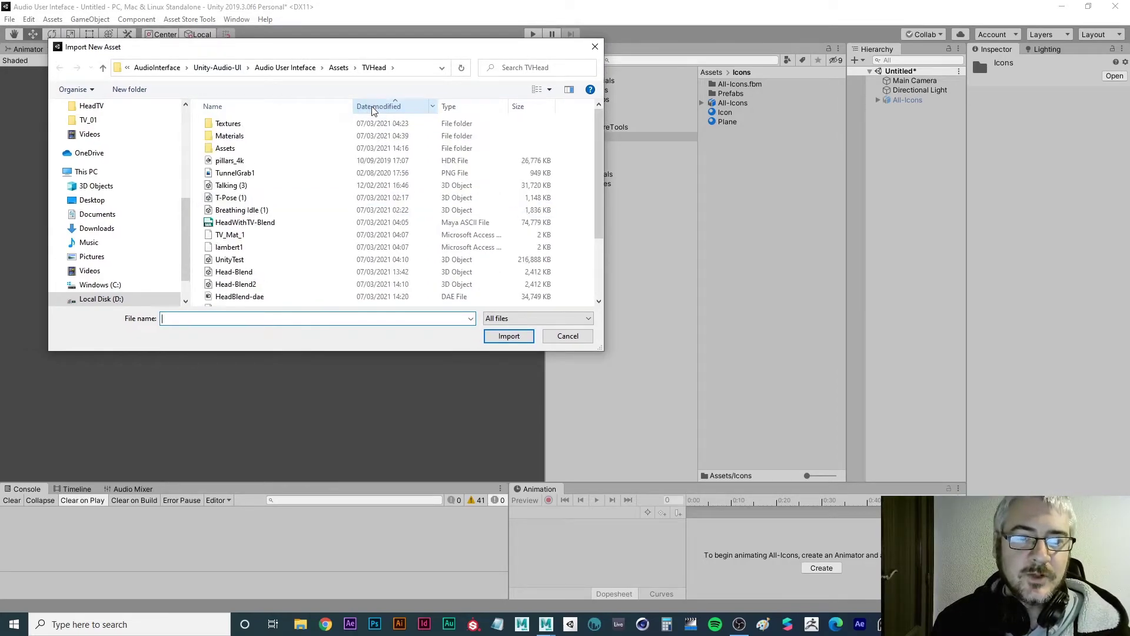
pyautogui.click(268, 107)
pyautogui.click(157, 68)
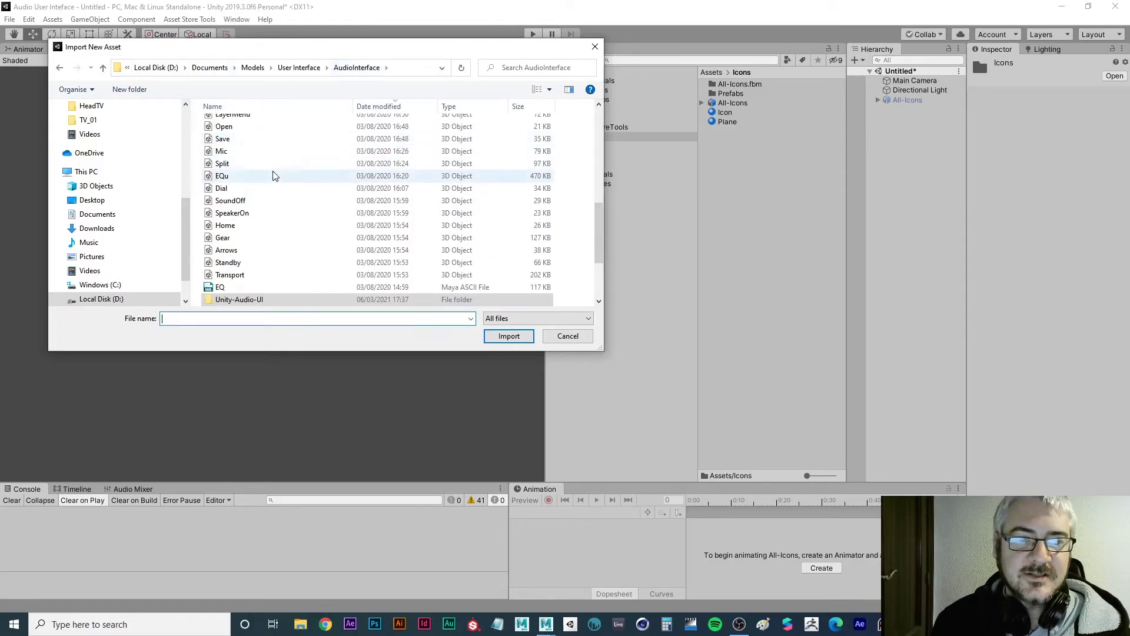
pyautogui.scroll(-5, 289, 206)
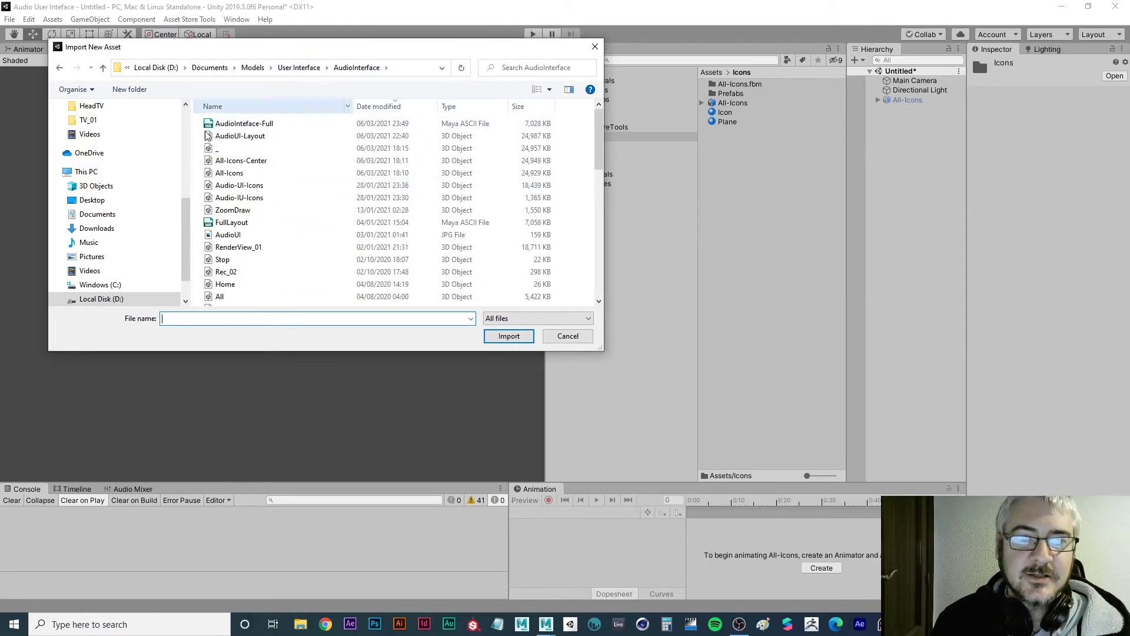
pyautogui.scroll(2, 110, 176)
pyautogui.click(110, 178)
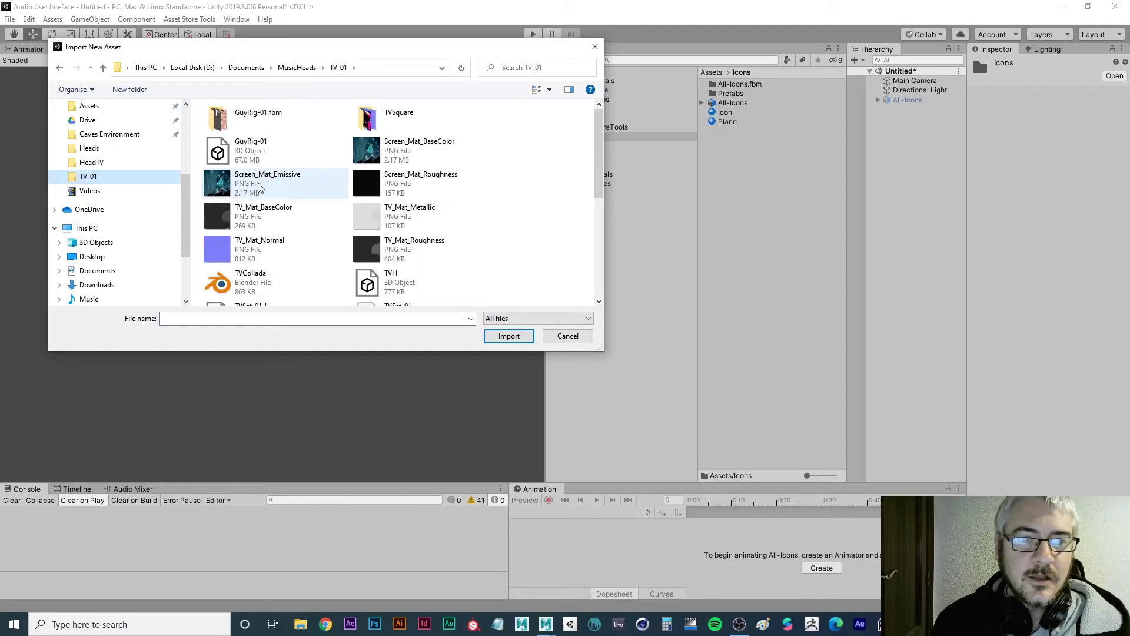
# Step: Import GuyRig-01 and turn its Inspector model preview to a front view
pyautogui.doubleClick(250, 148)
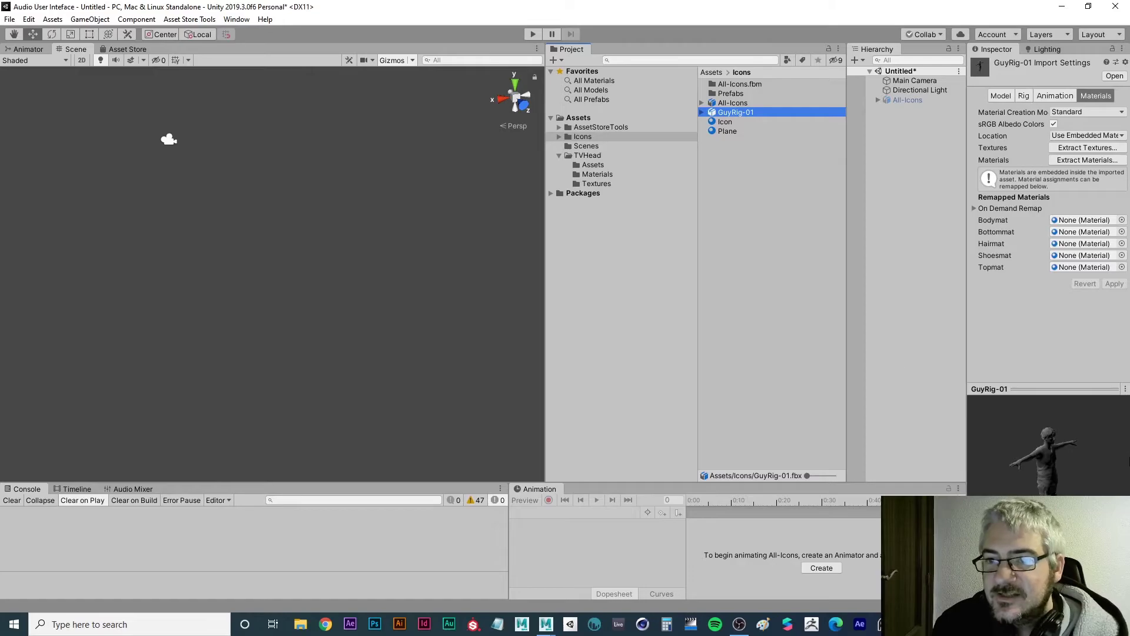
pyautogui.moveTo(1017, 495); pyautogui.dragTo(1041, 474)
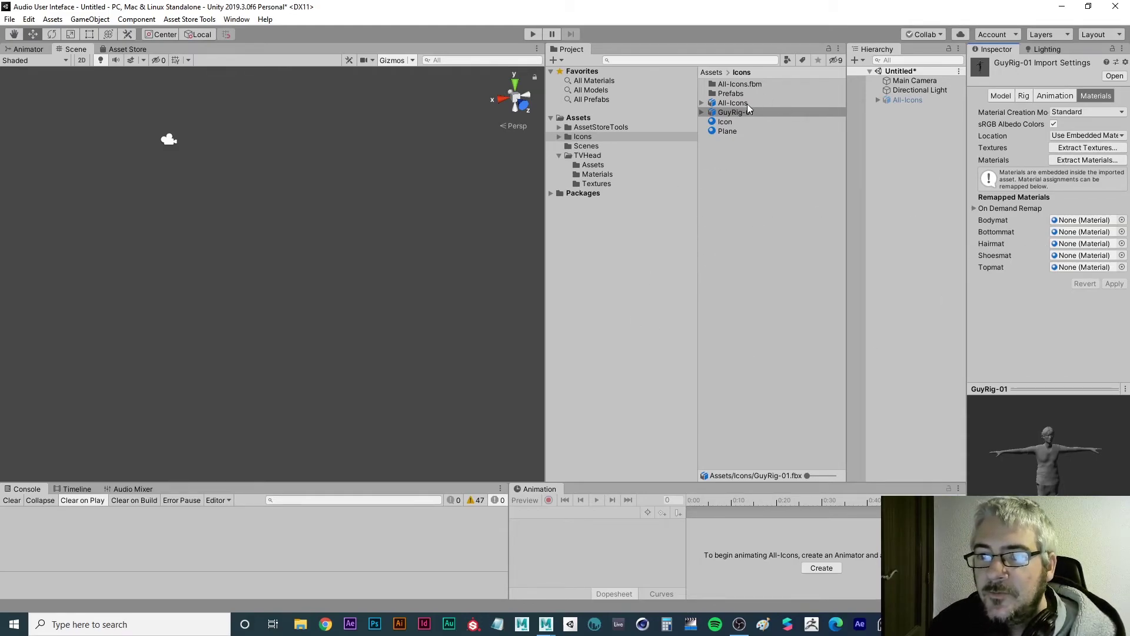
# Step: Drag GuyRig-01 into the scene, frame it, and rotate the Directional Light's Y to -142.21
pyautogui.moveTo(735, 112); pyautogui.dragTo(282, 153)
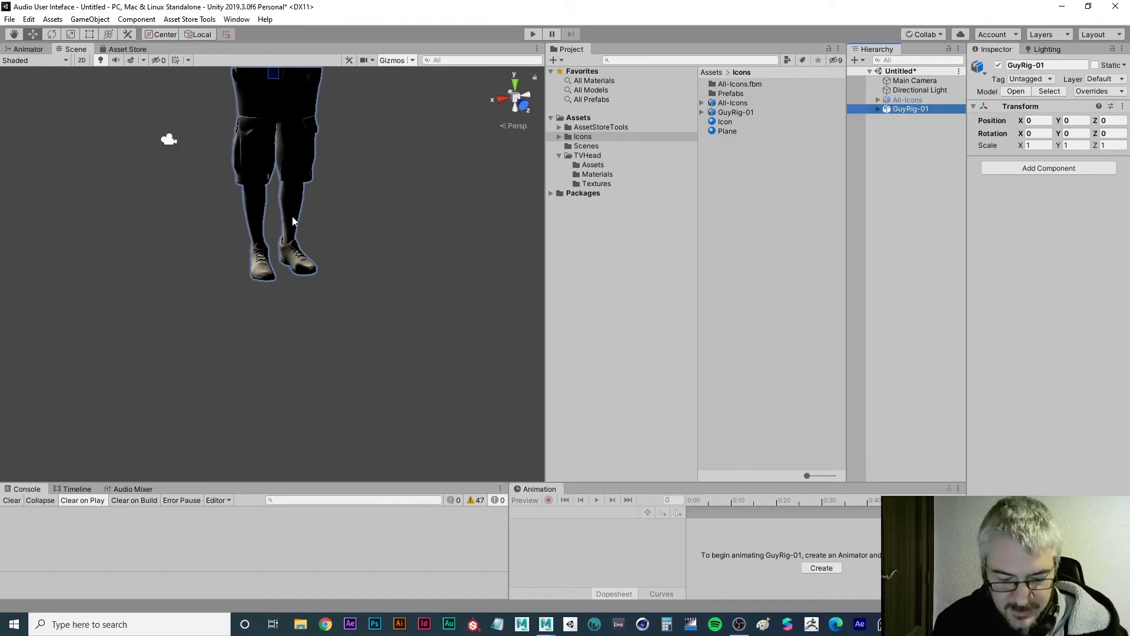
pyautogui.press('f')
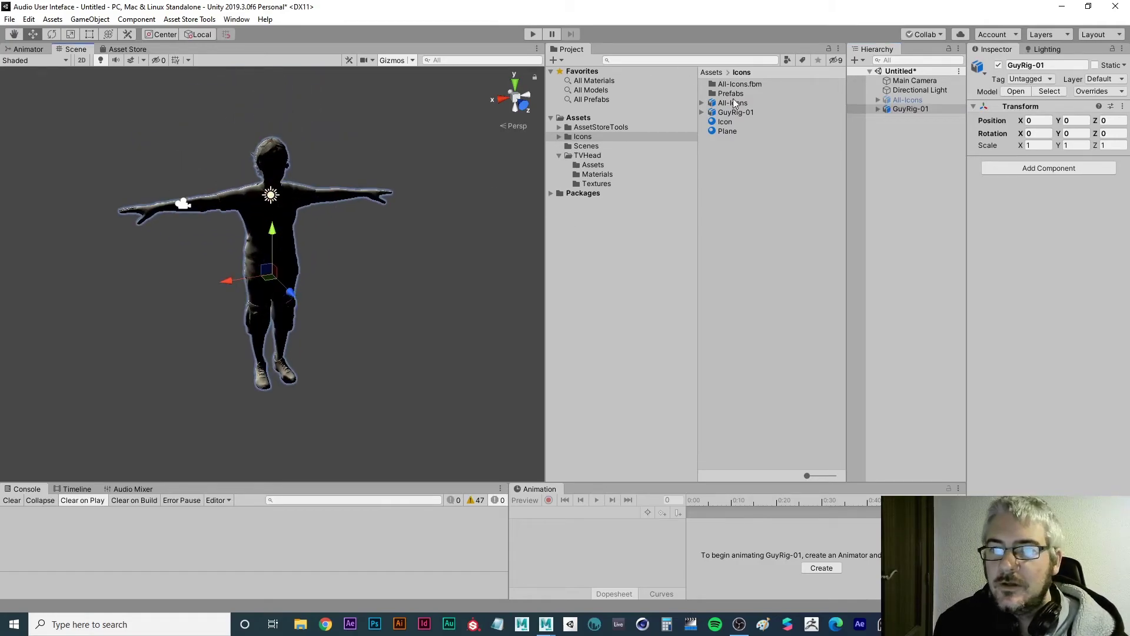
pyautogui.click(917, 89)
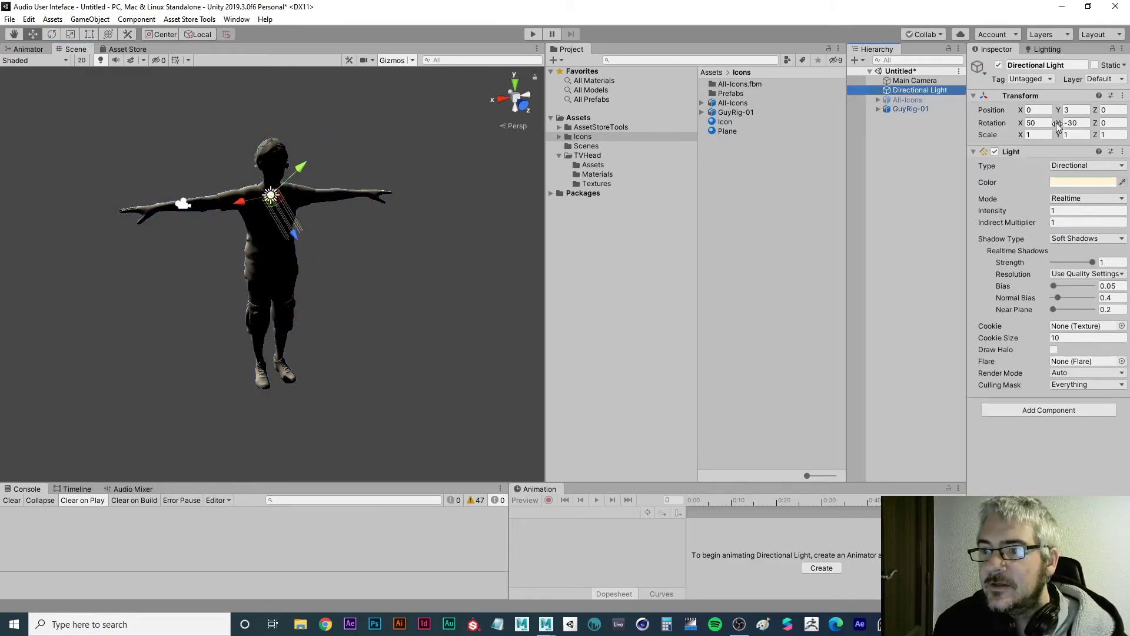
pyautogui.moveTo(1058, 122); pyautogui.dragTo(281, 194)
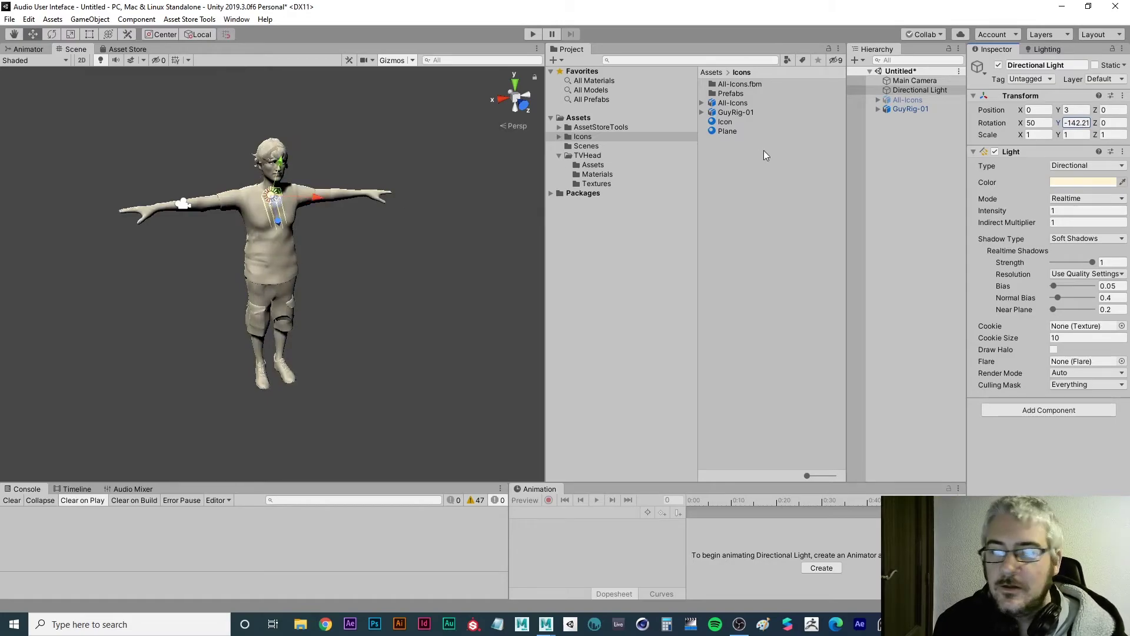
# Step: Expand GuyRig-01, select Body and set its CheekPuff_Right blend shape to 76
pyautogui.click(919, 108)
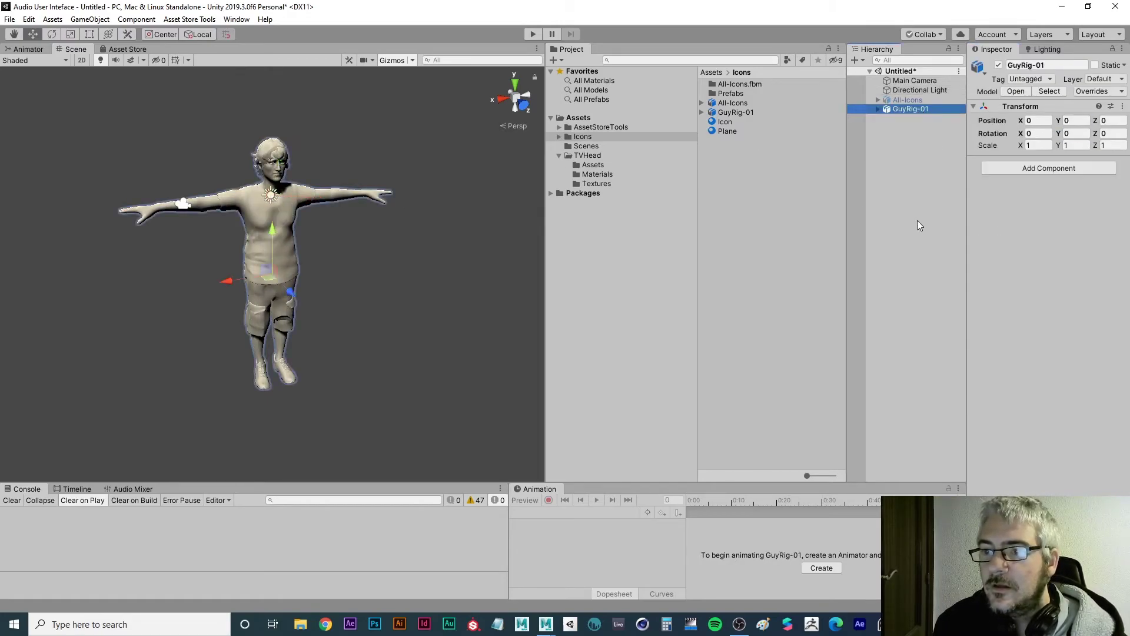
pyautogui.click(877, 109)
pyautogui.click(910, 118)
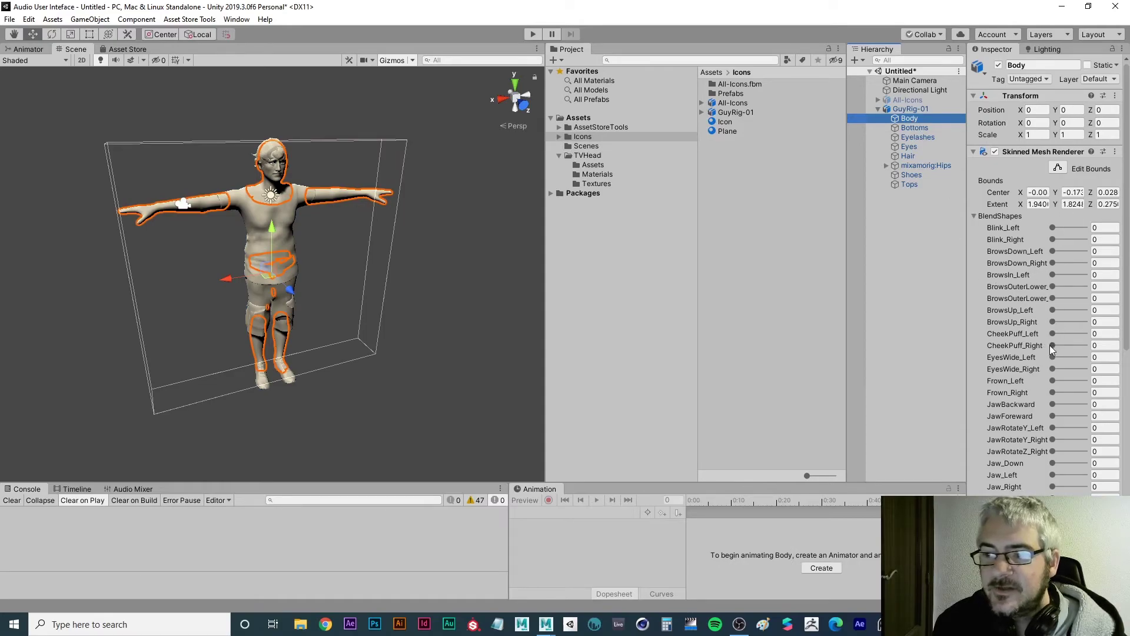
pyautogui.click(1101, 345)
pyautogui.write('76')
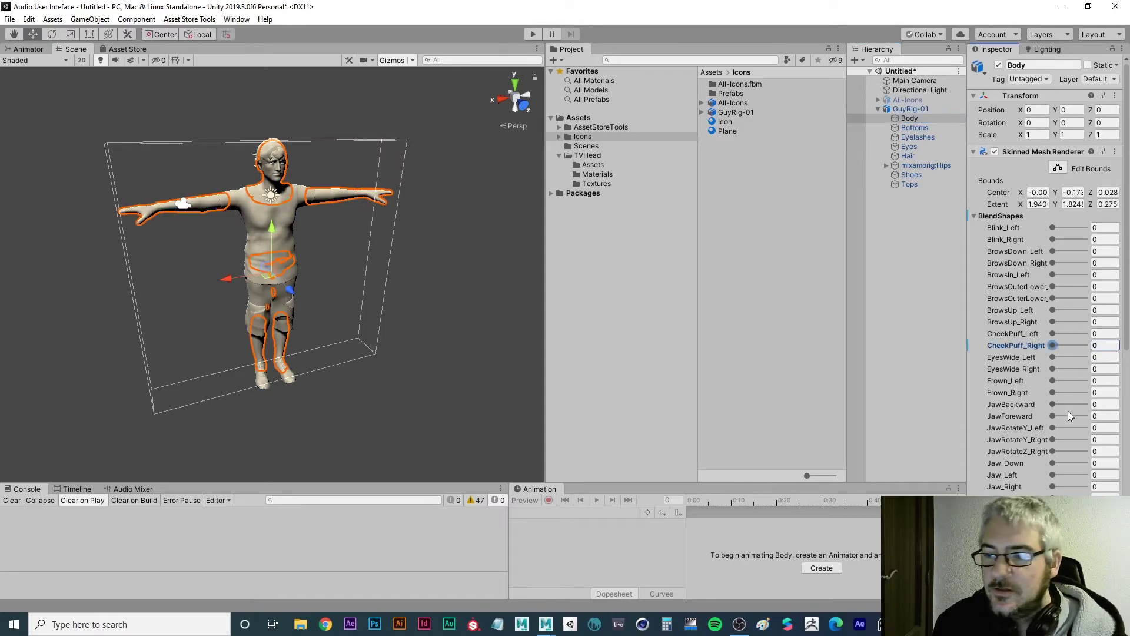
# Step: Rotate mixamorig:RightUpLeg to Z 3.706 and orbit the Scene view to check the bent leg
pyautogui.click(893, 165)
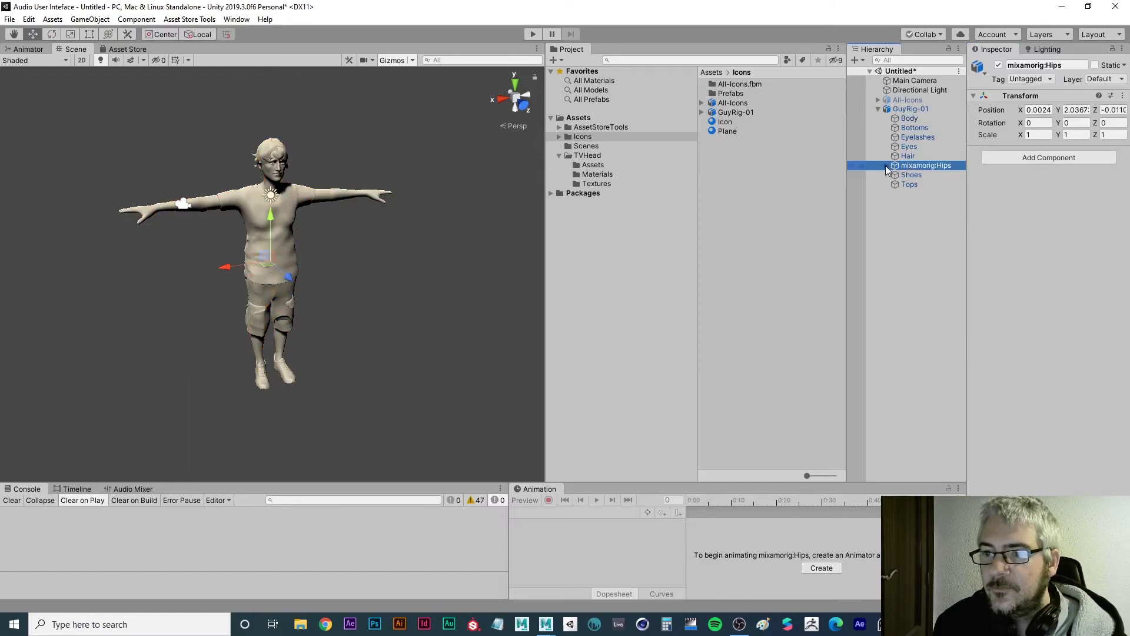
pyautogui.click(886, 165)
pyautogui.click(921, 185)
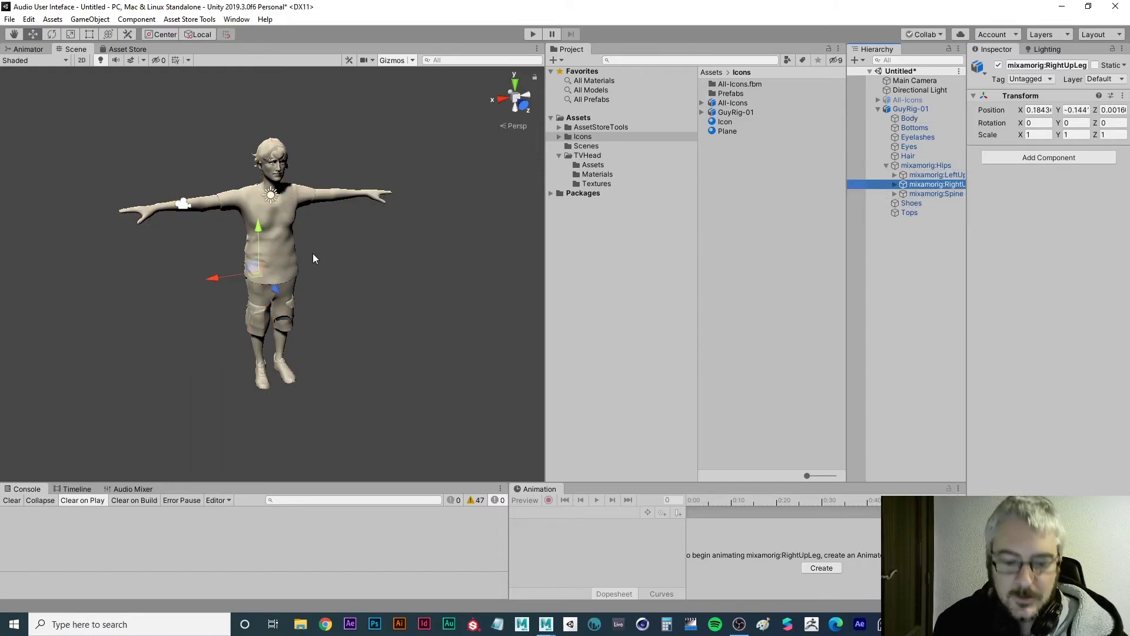
pyautogui.press('e')
pyautogui.moveTo(227, 241); pyautogui.dragTo(366, 265)
pyautogui.press('z')
pyautogui.keyDown('alt'); pyautogui.moveTo(365, 264); pyautogui.dragTo(319, 253, button='right'); pyautogui.keyUp('alt')
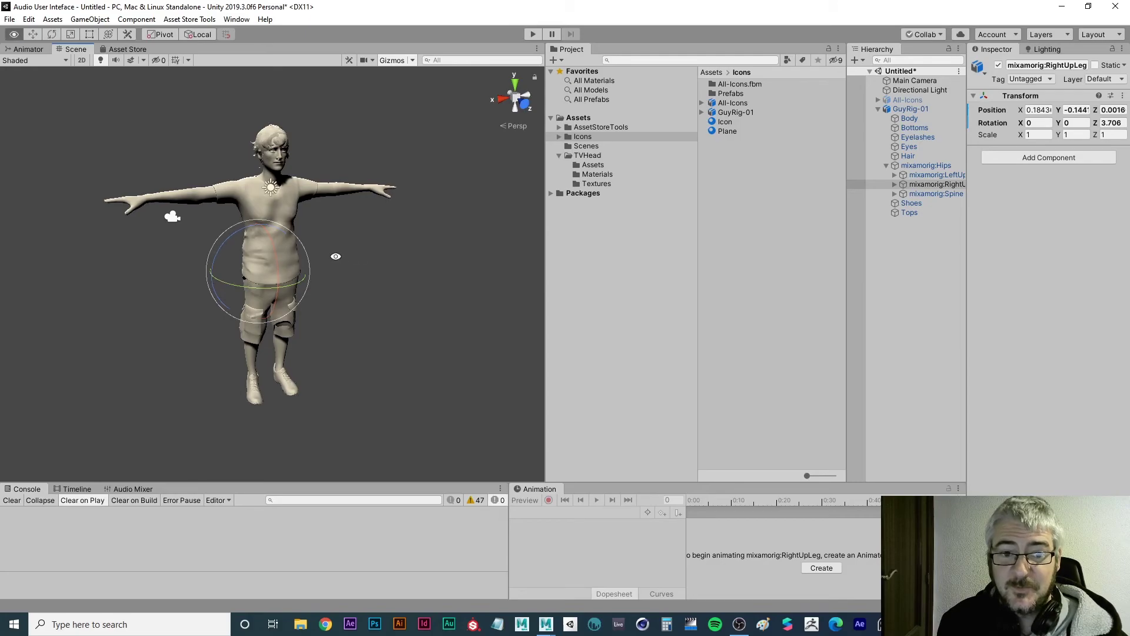
pyautogui.keyDown('alt'); pyautogui.moveTo(325, 246); pyautogui.dragTo(319, 246); pyautogui.keyUp('alt')
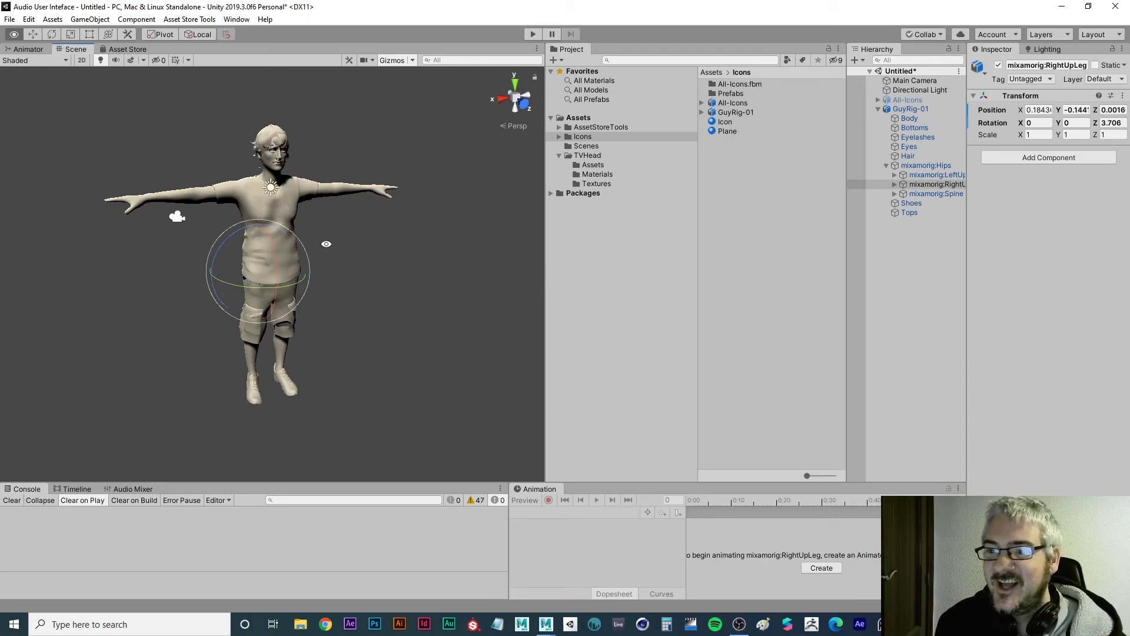
pyautogui.hotkey('alt', 'Tab')
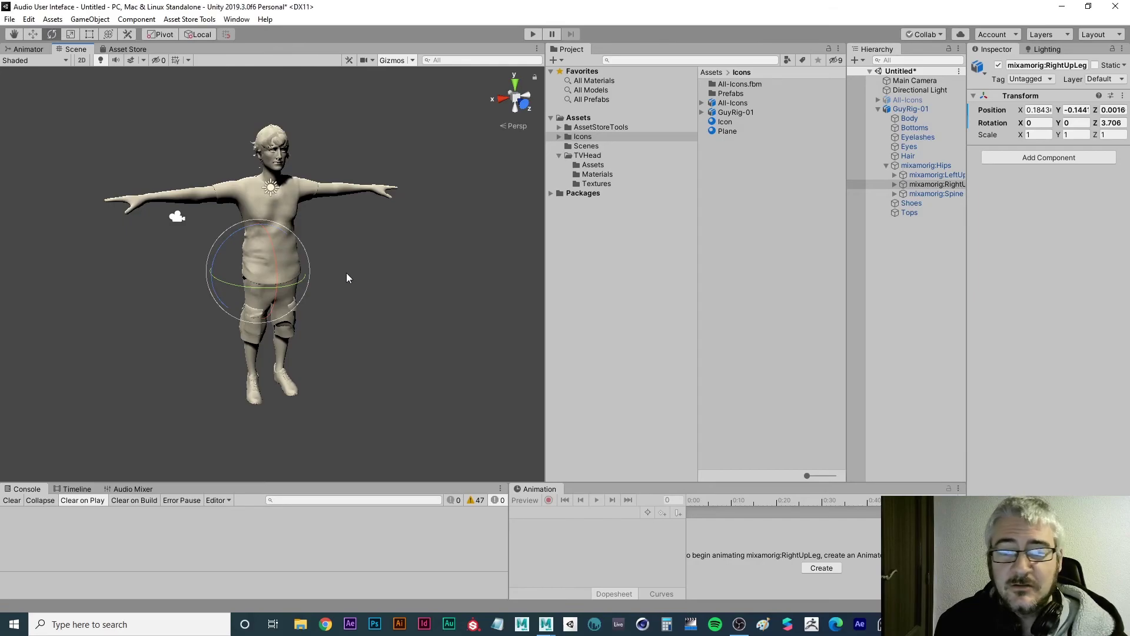
pyautogui.keyDown('alt'); pyautogui.moveTo(274, 219); pyautogui.dragTo(360, 229); pyautogui.keyUp('alt')
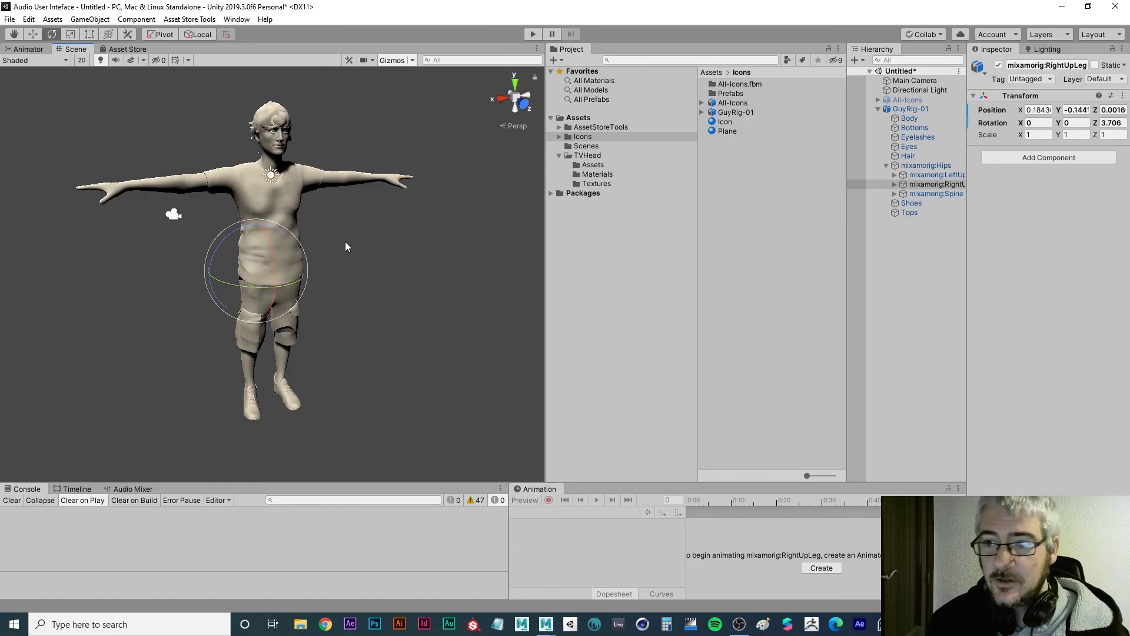